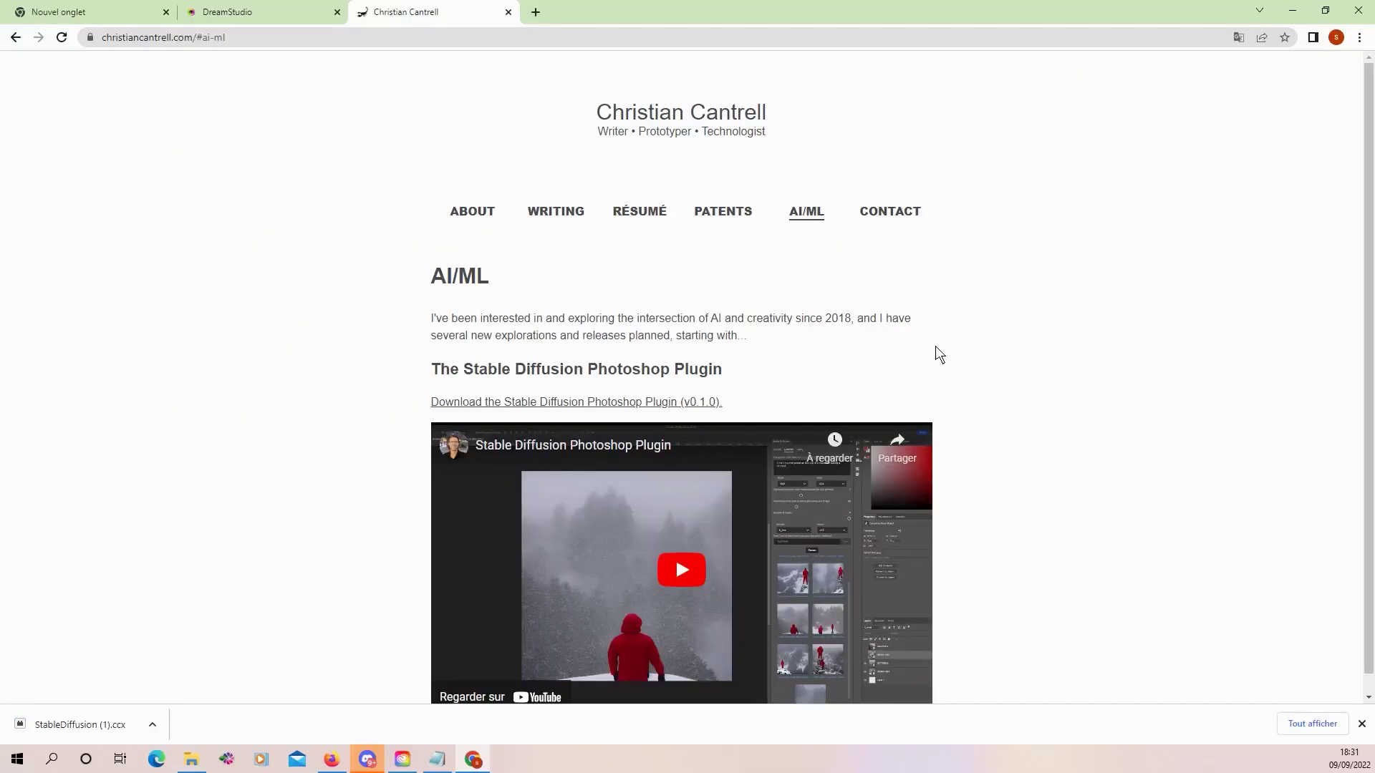
- Install the downloaded StableDiffusion .ccx plug-in locally through Creative Cloud, accepting the third-party developer notice
click(315, 724)
click(326, 633)
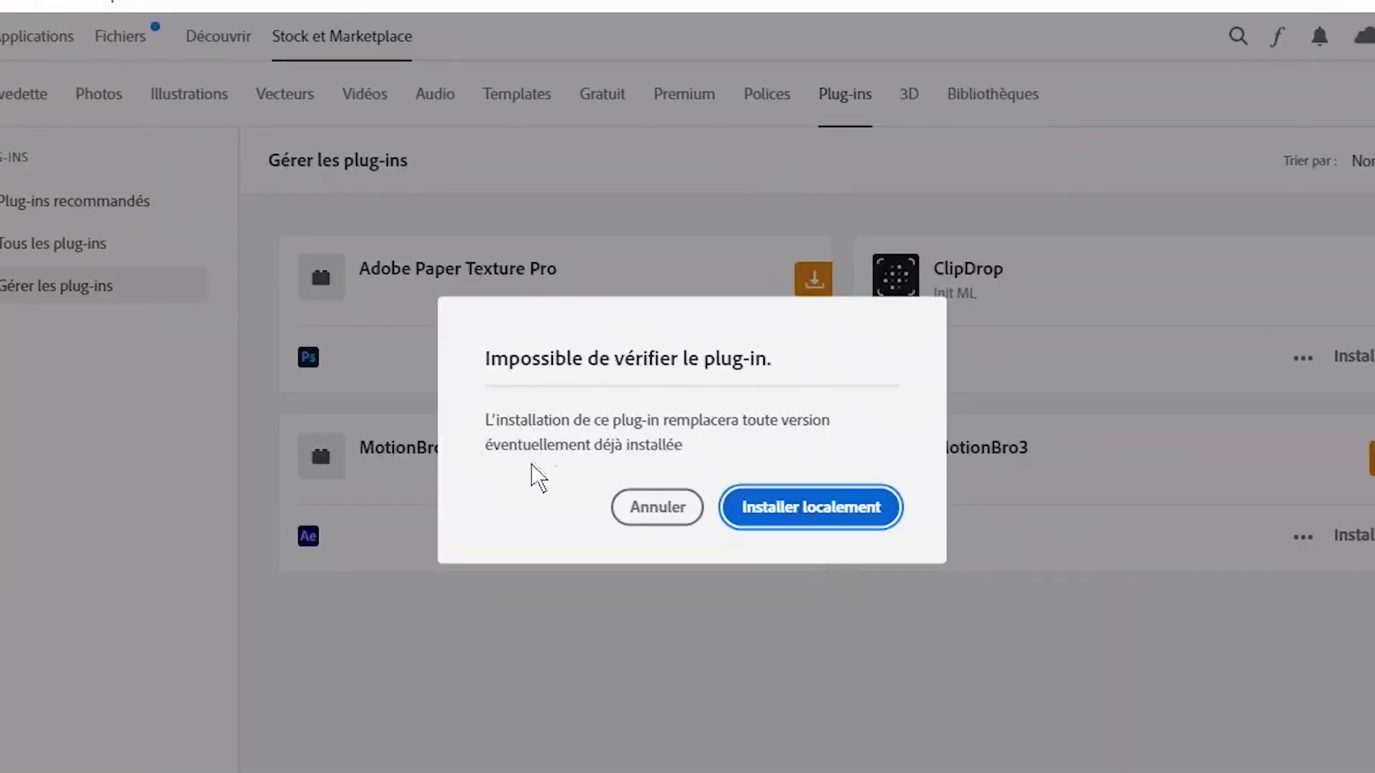
click(819, 510)
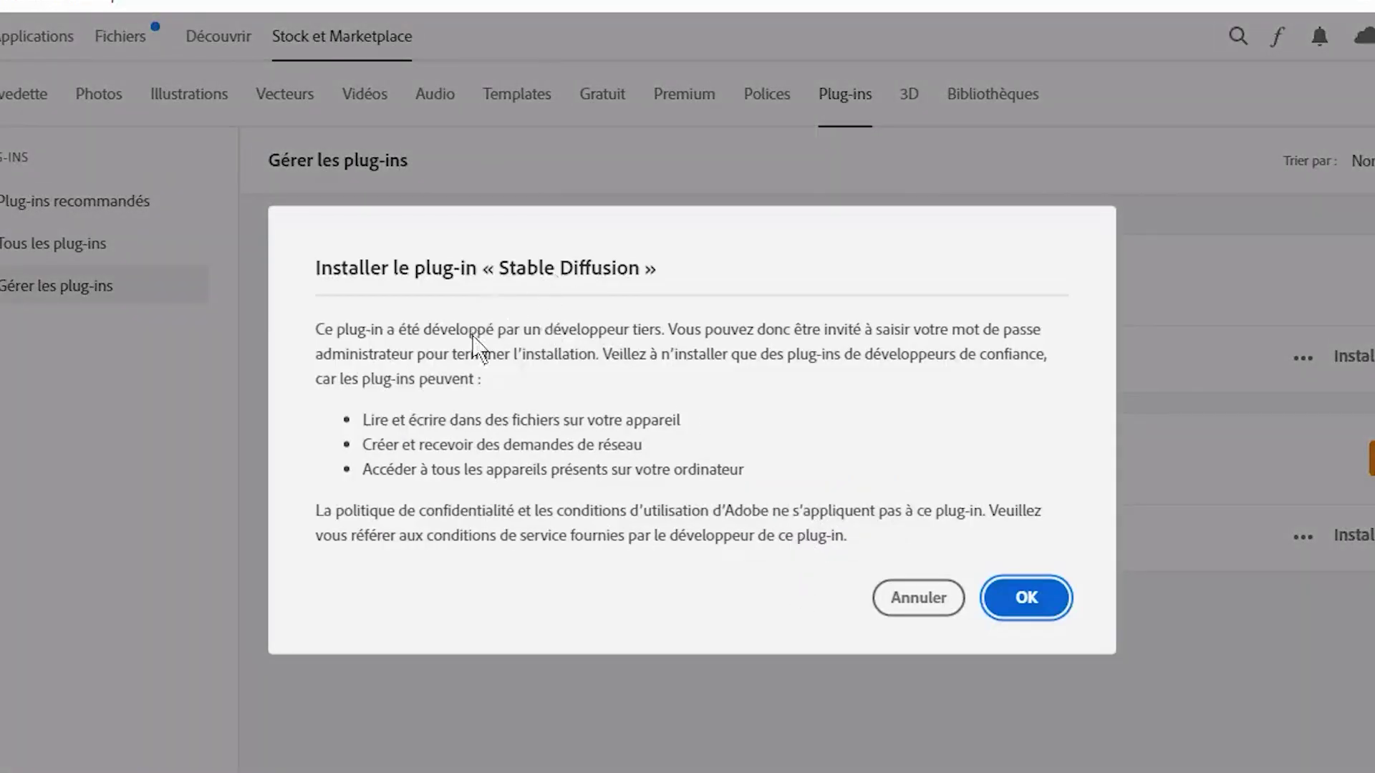
click(1032, 612)
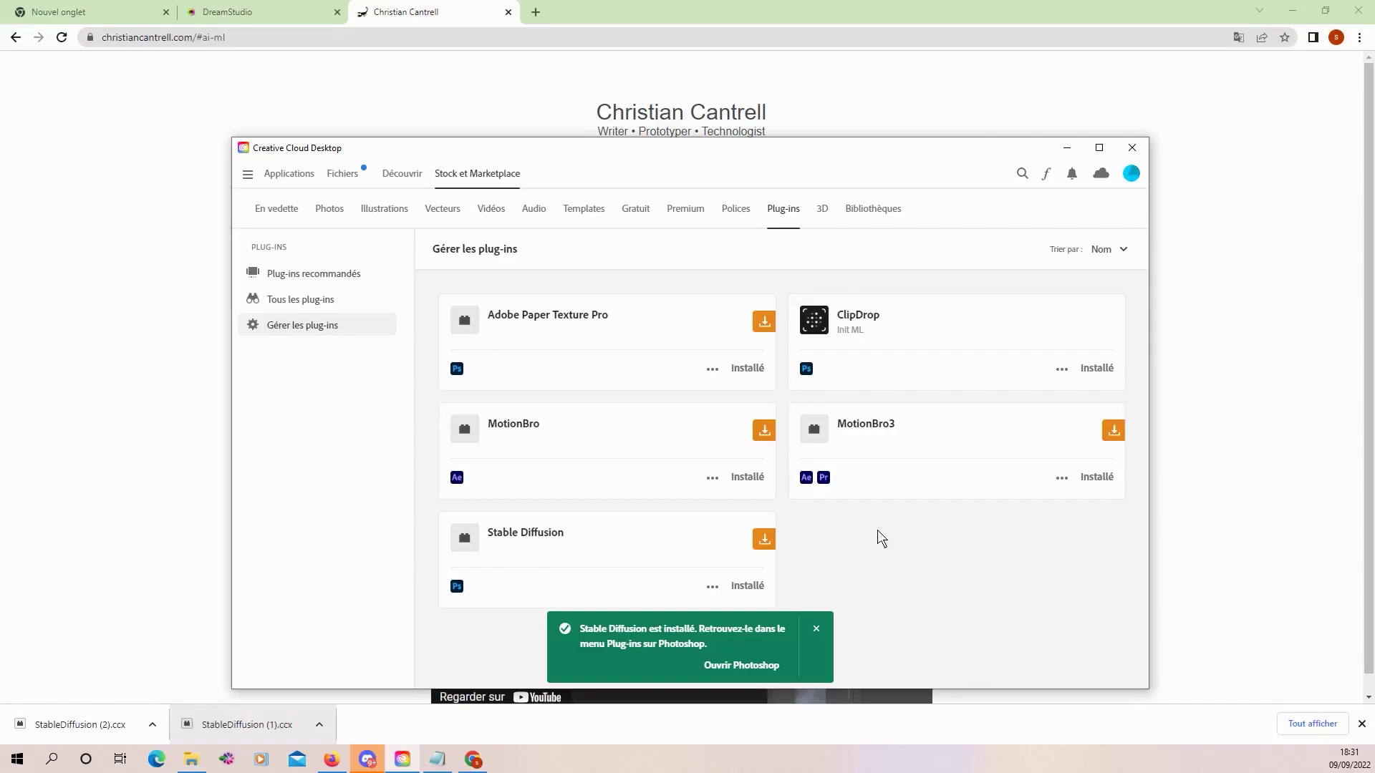
- Switch to Photoshop and open the Stable Diffusion plug-in
click(734, 667)
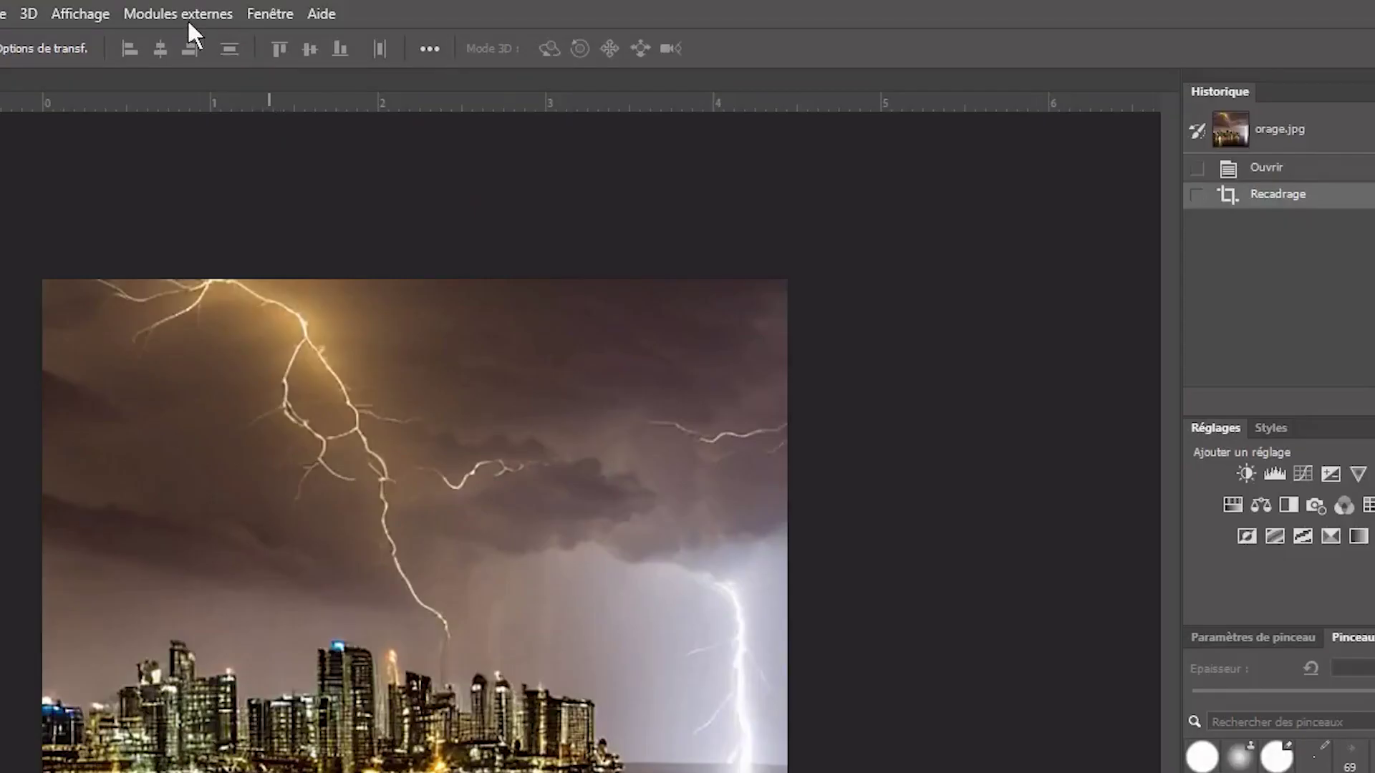
click(195, 19)
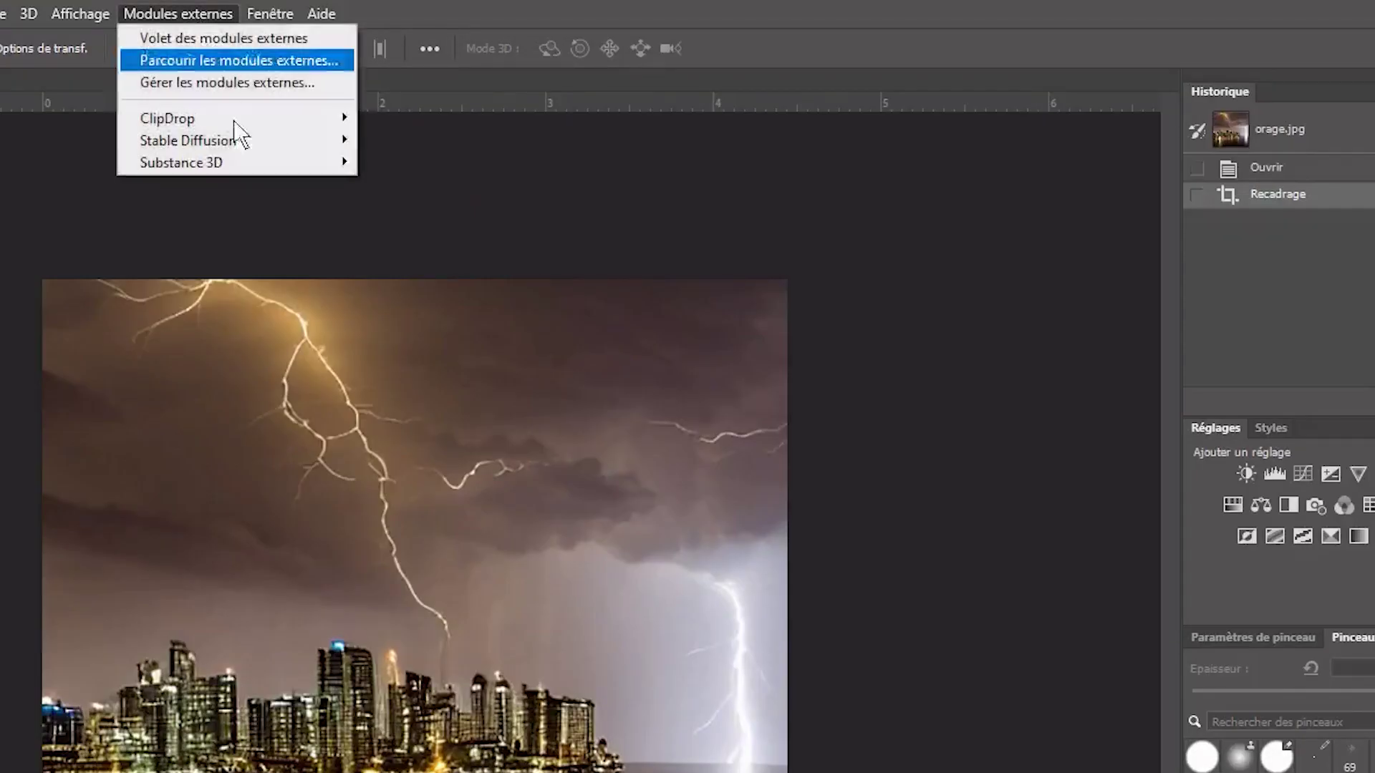
mouse_move(310, 155)
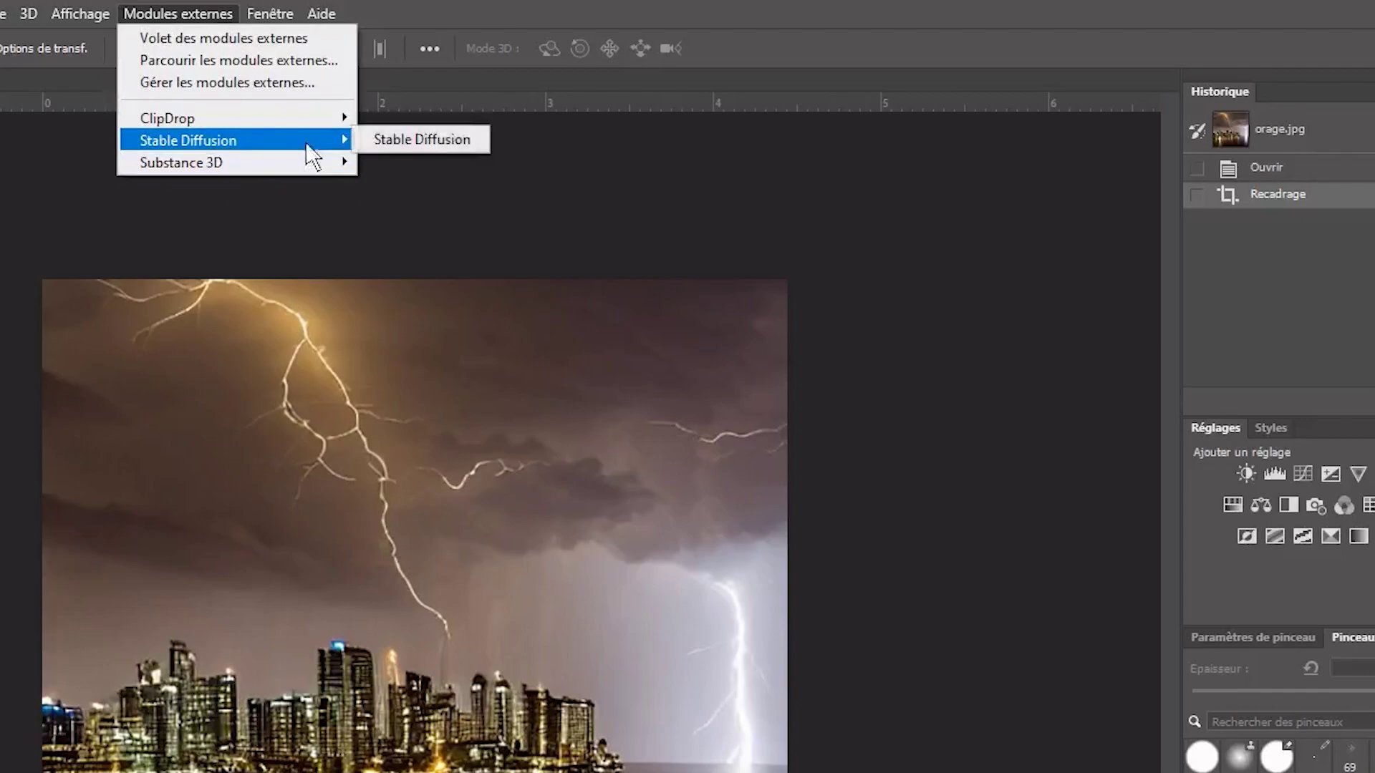
click(422, 141)
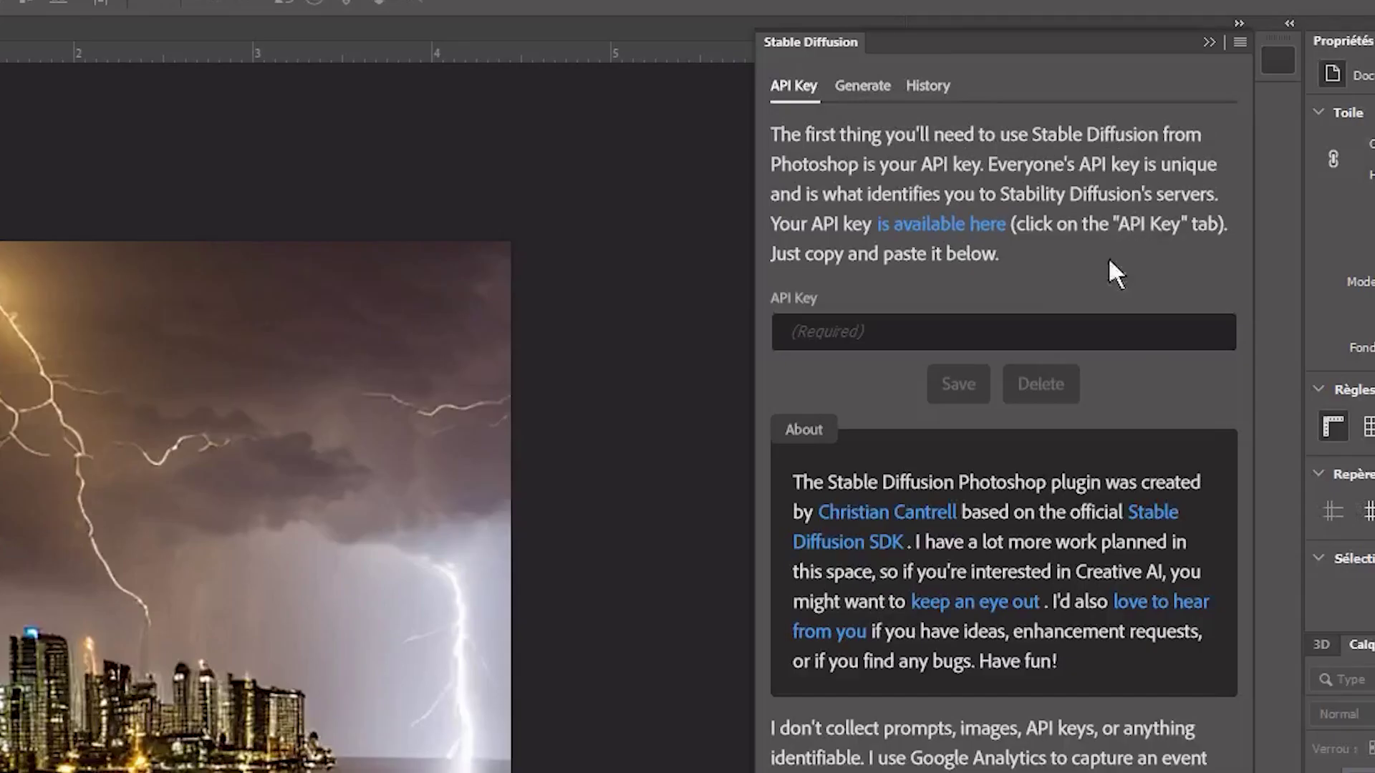
- Switch to DreamStudio in the browser at beta.dreamstudio.ai and copy the account's API key from the membership page
click(891, 332)
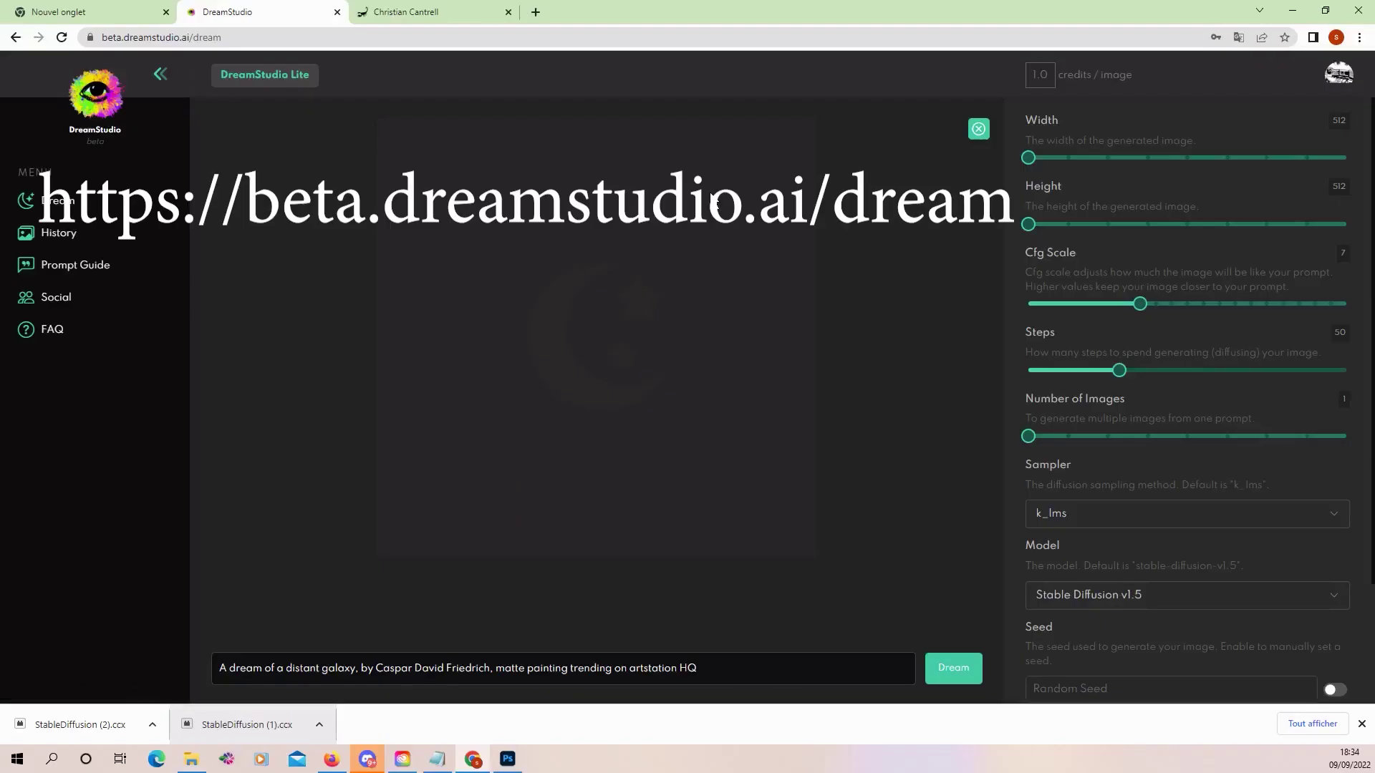
click(106, 39)
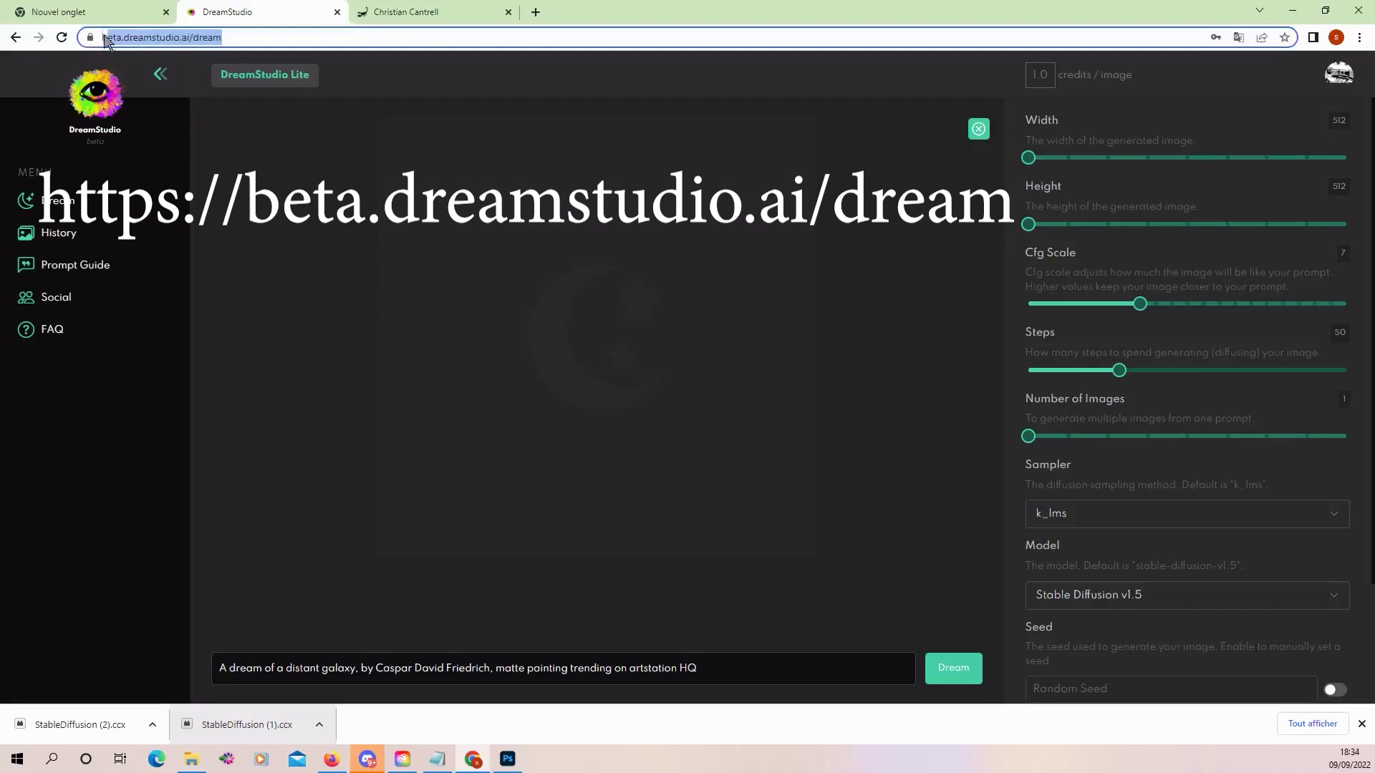
click(262, 39)
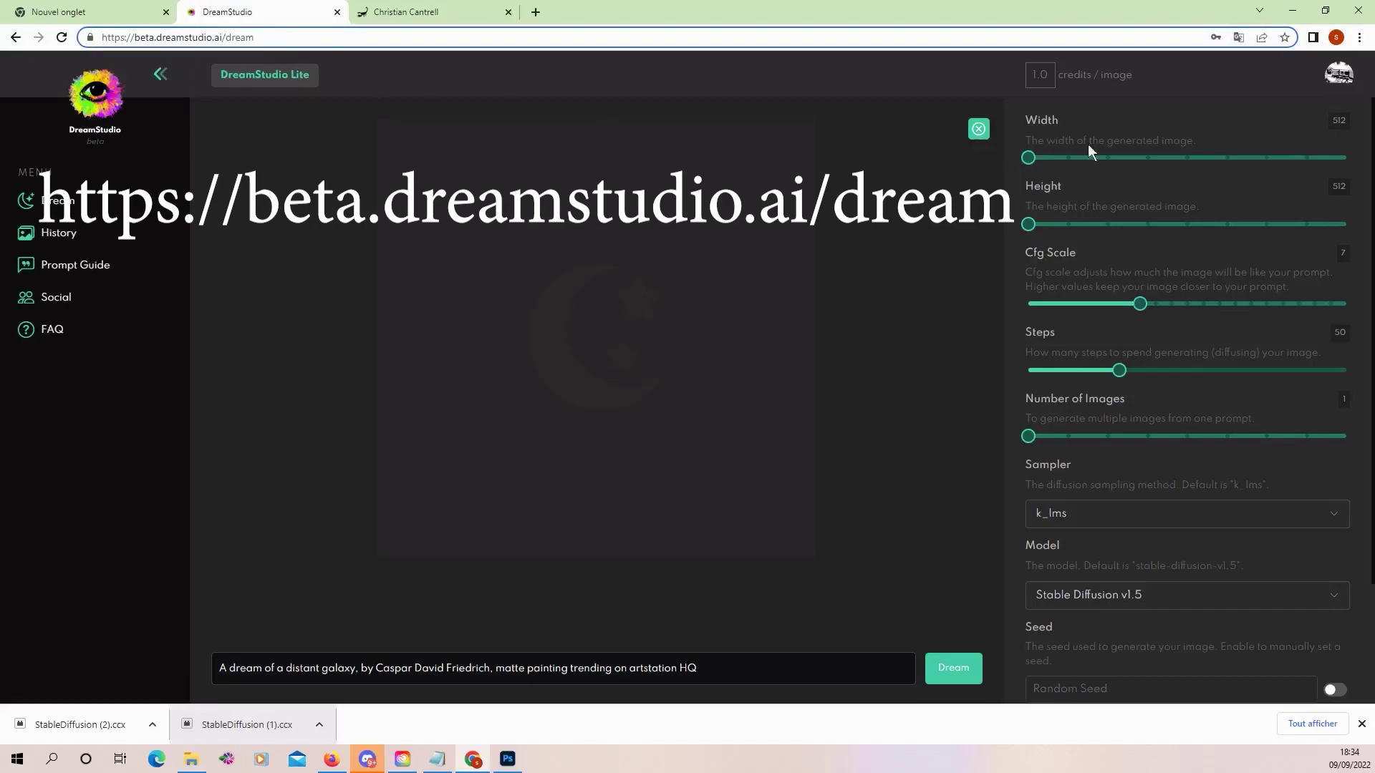
click(1336, 79)
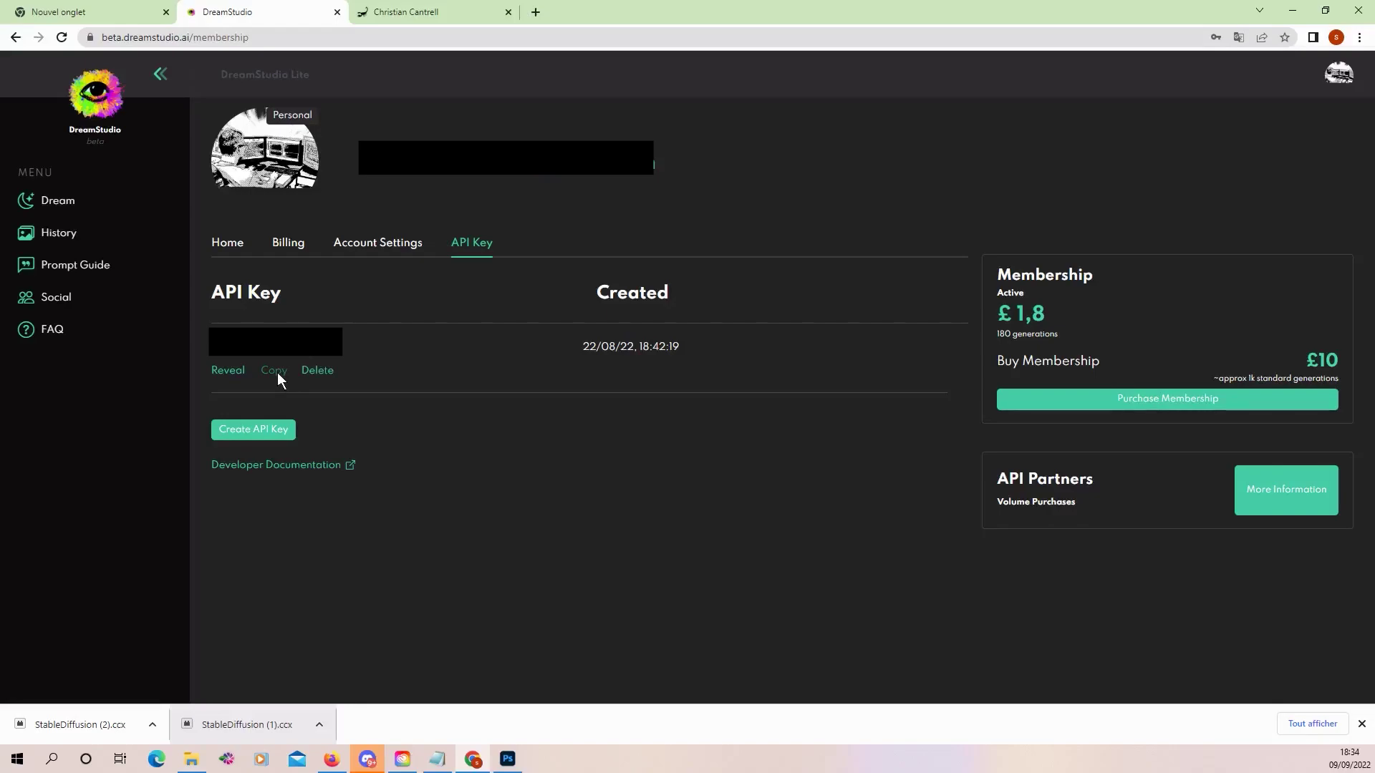
click(274, 370)
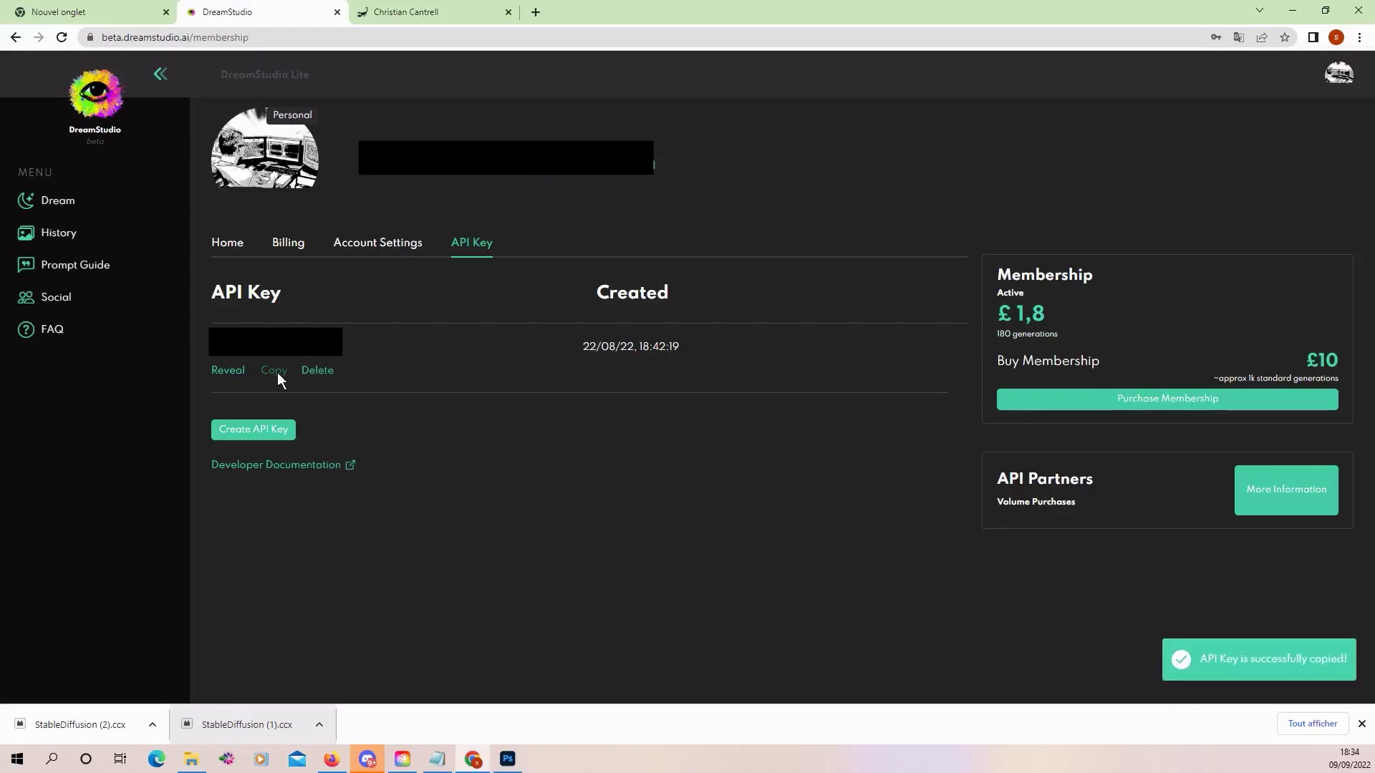
- Return to Photoshop, paste the API key into the plug-in's API Key field and save it
key(alt+Tab)
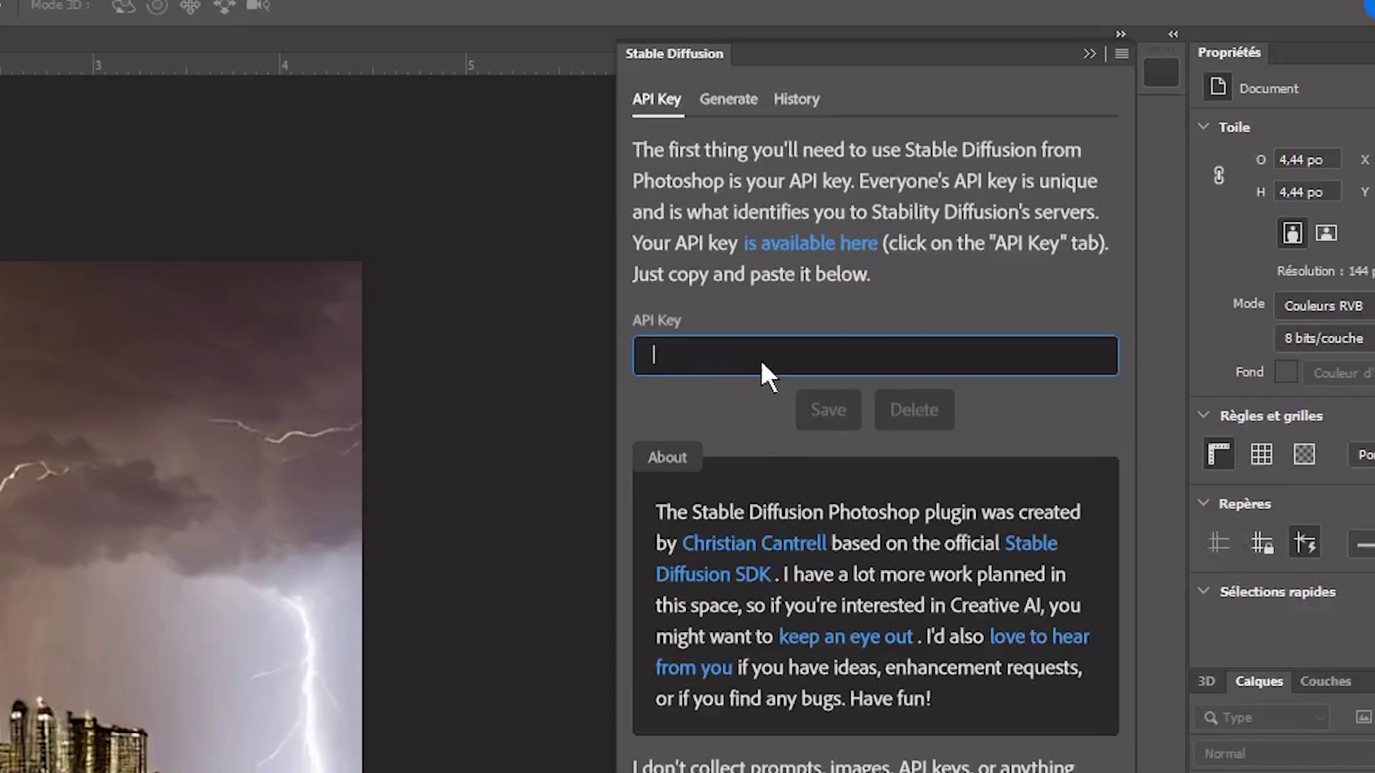
key(ctrl+v)
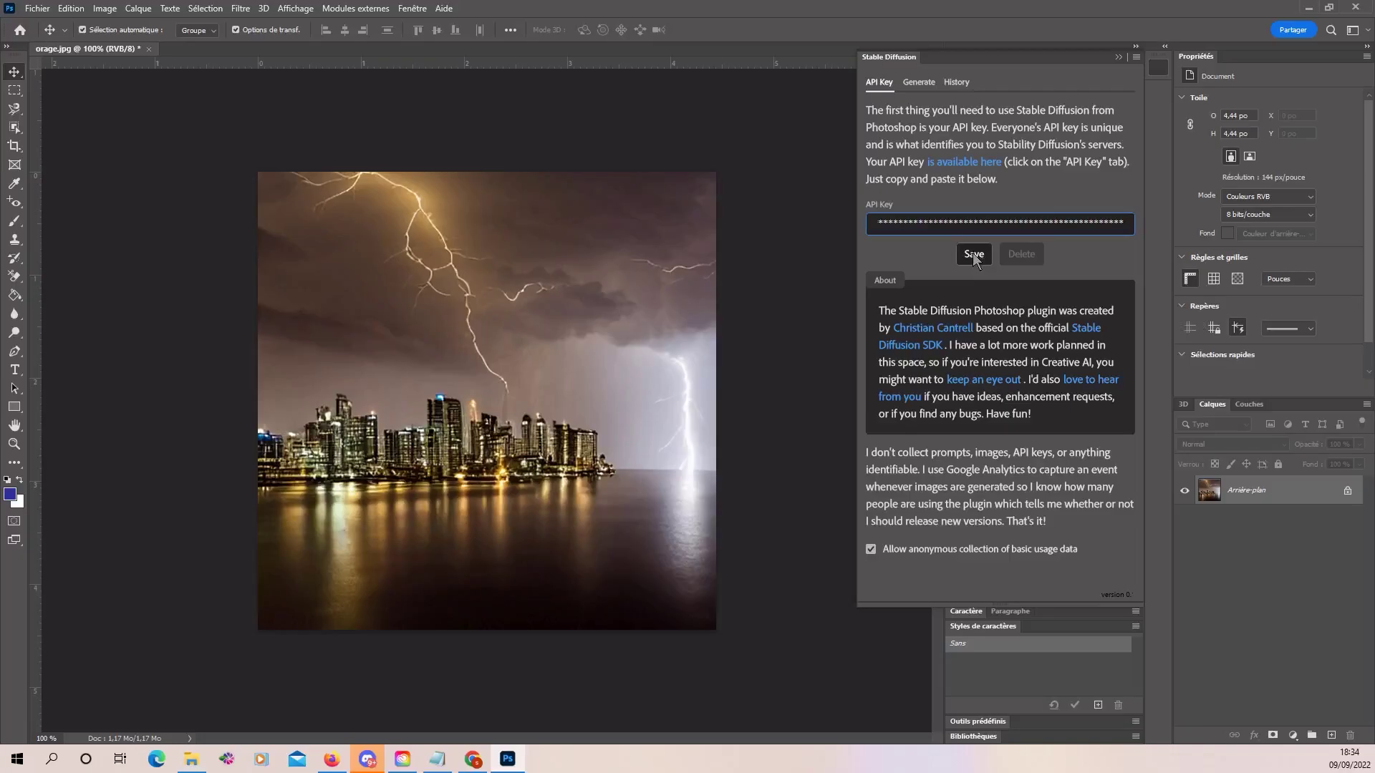
click(973, 256)
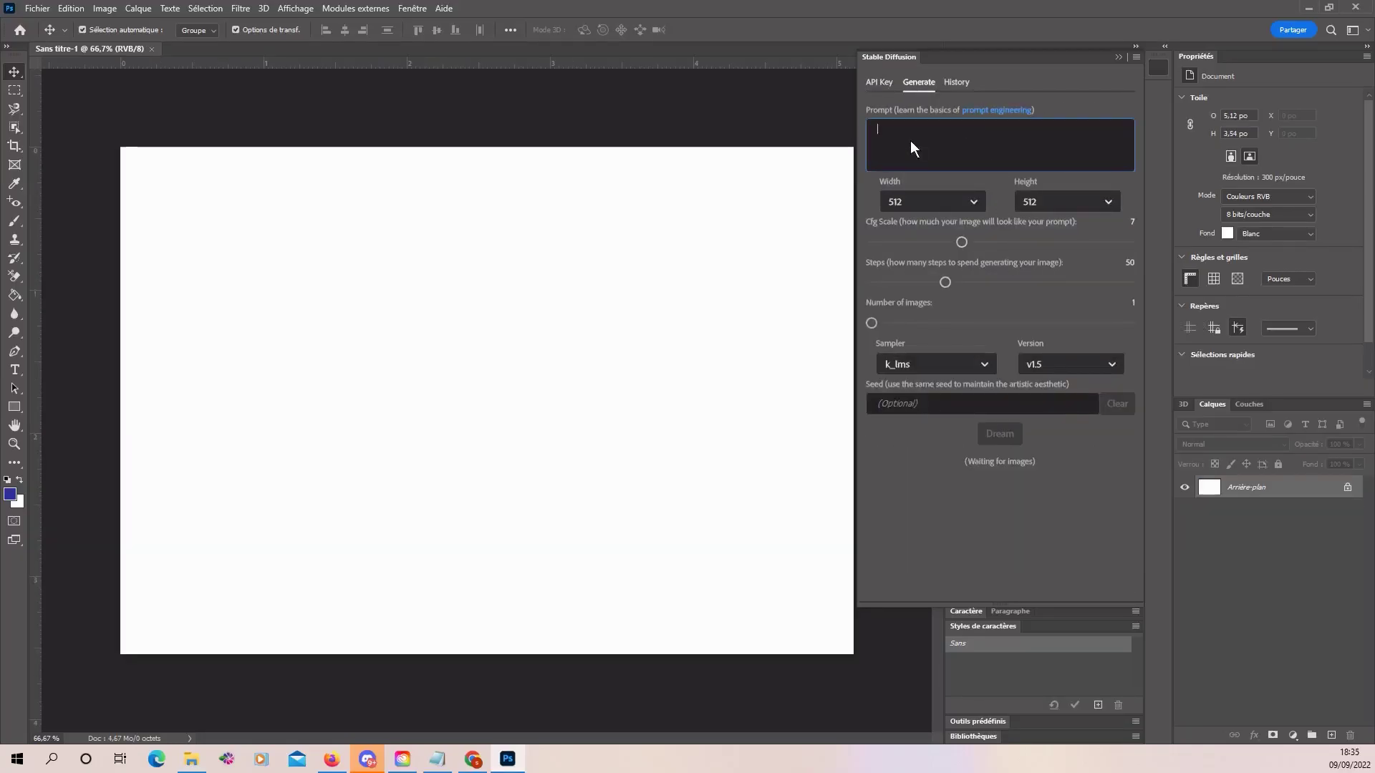
- Generate an image from the prompt "a warrior cat with pizza"
text(a c)
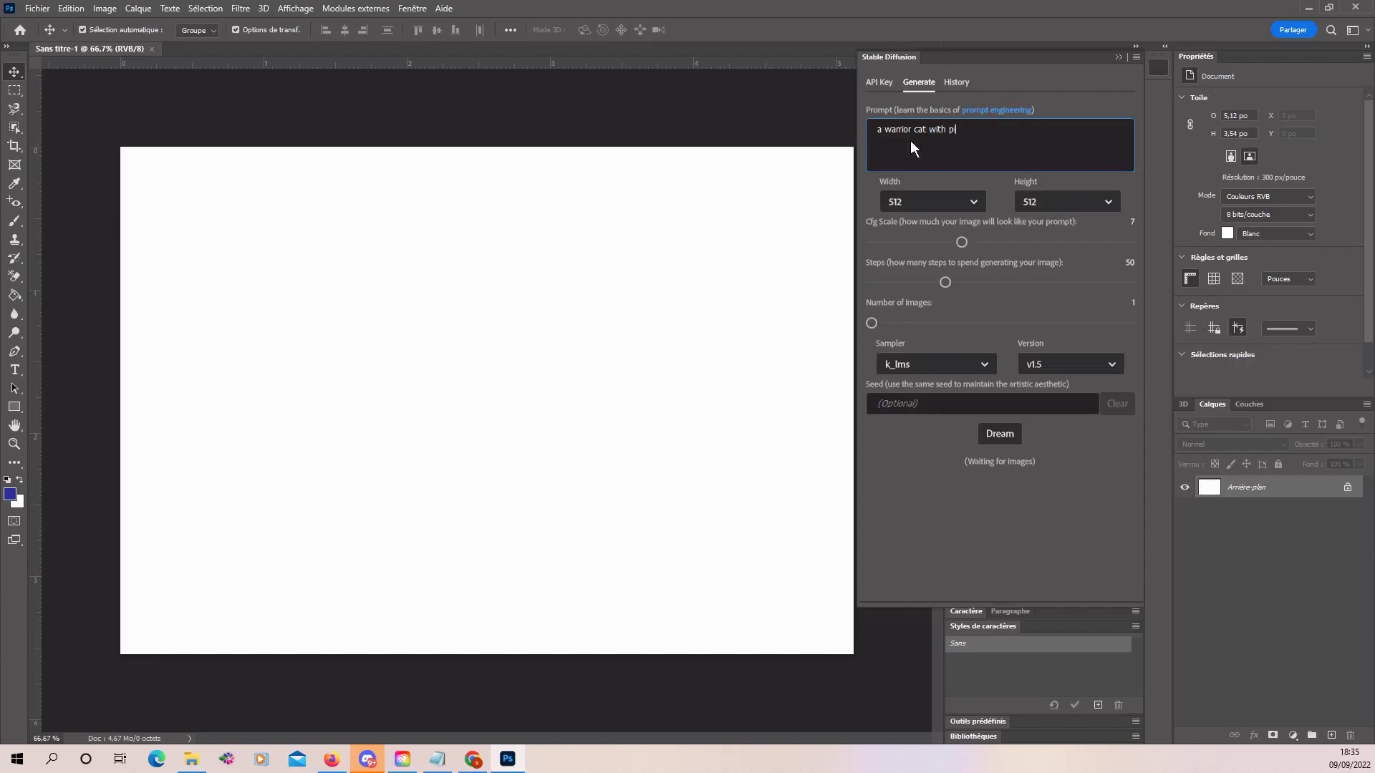
text(zza)
click(1017, 437)
- Generate an image from the pasted prompt beginning "pale cyberpunk female with heavy black eyeliner, green eyes, shaved mohawk" and add it as a layer
key(ctrl+v)
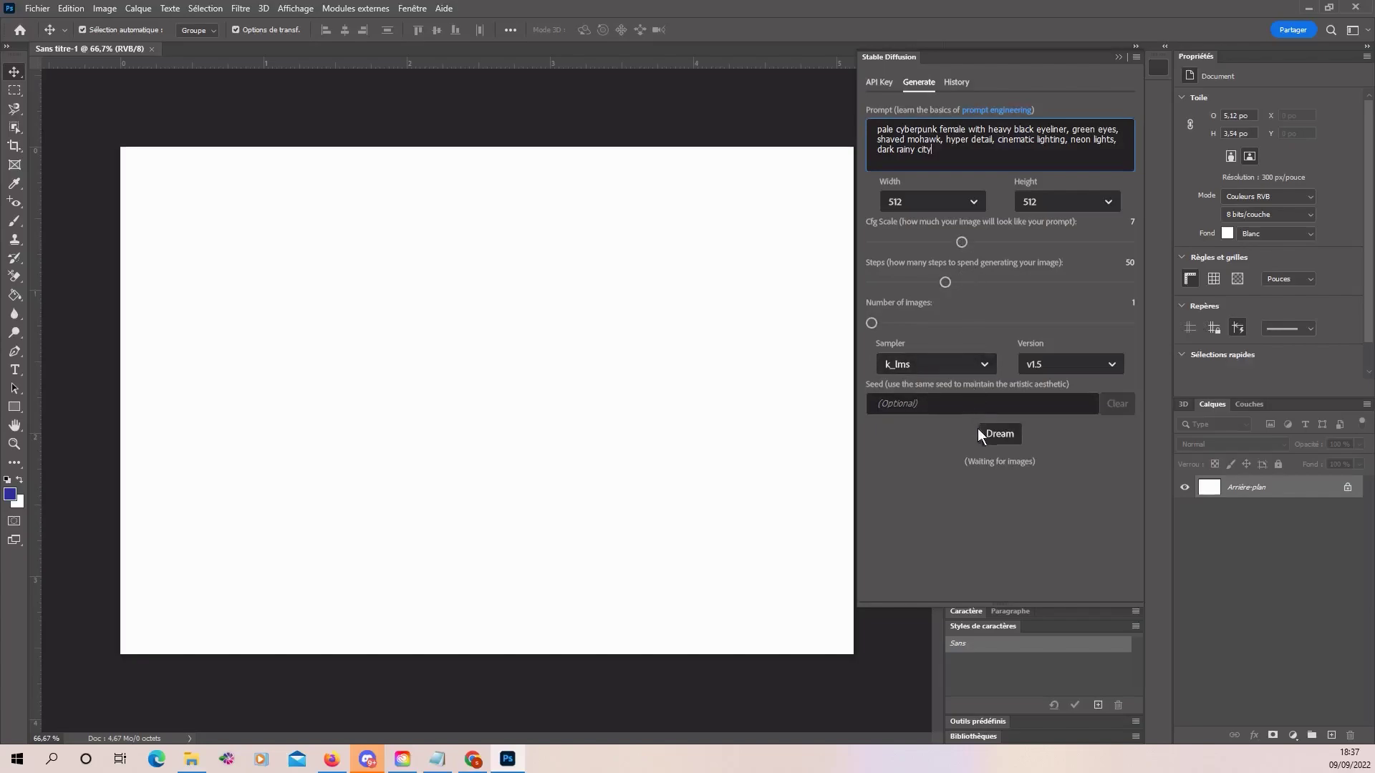
click(1000, 436)
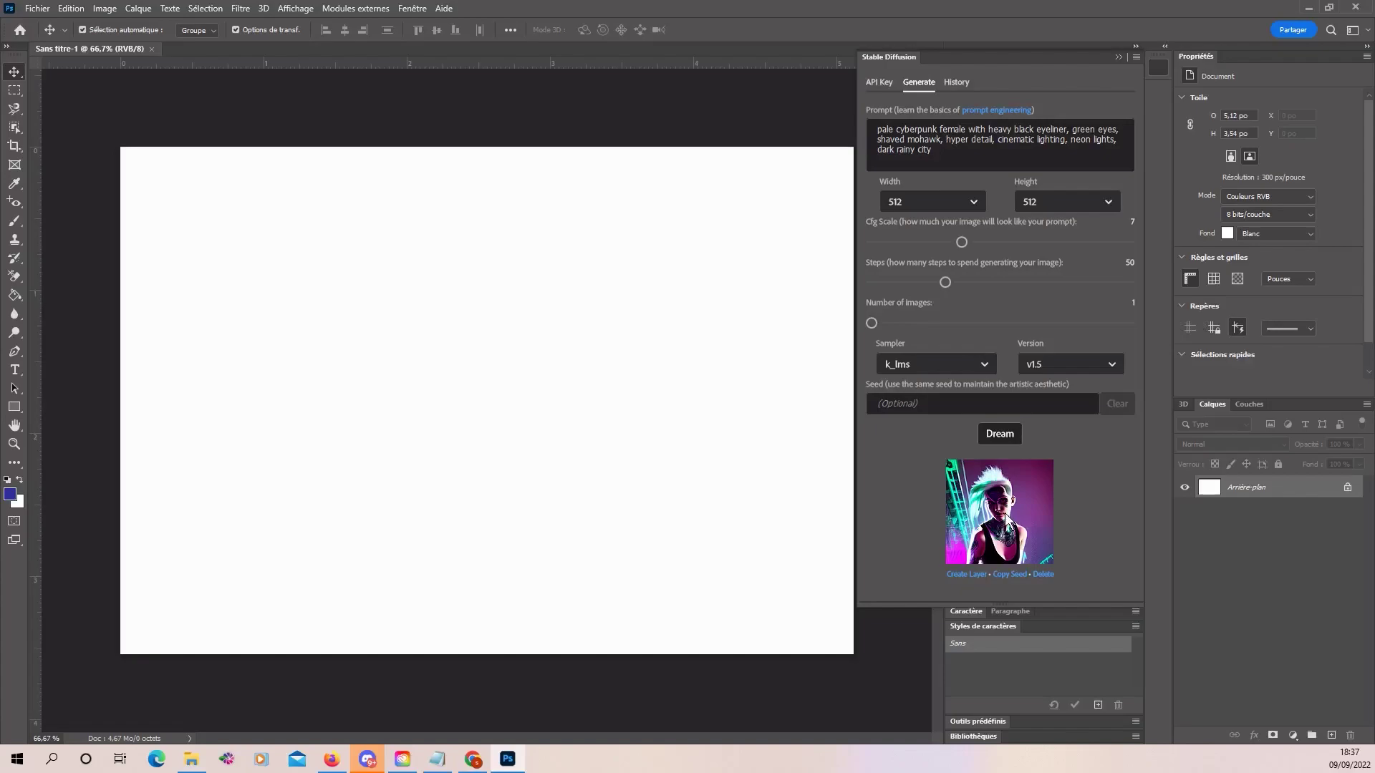
click(968, 573)
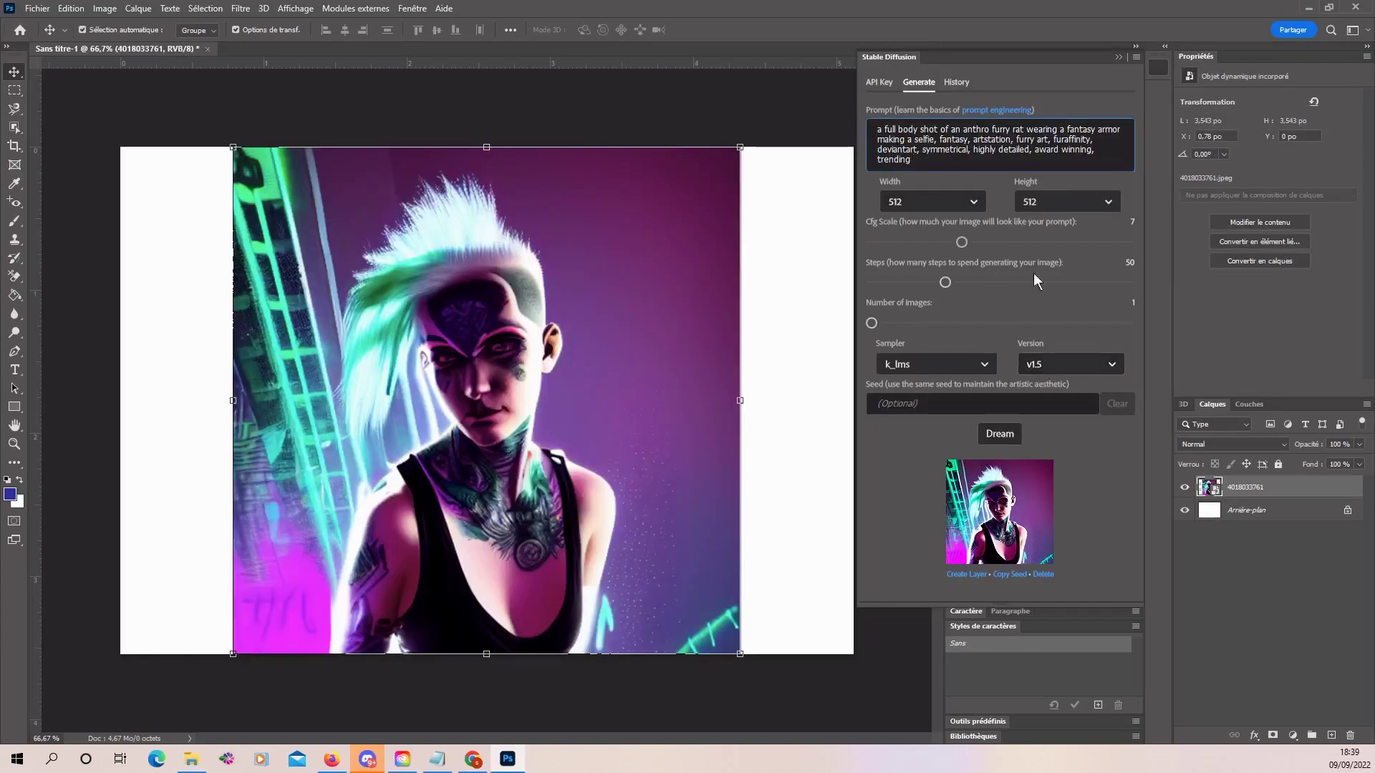
- Generate 2 images from the anthro furry rat in fantasy armor prompt and place the first one as a layer
click(874, 324)
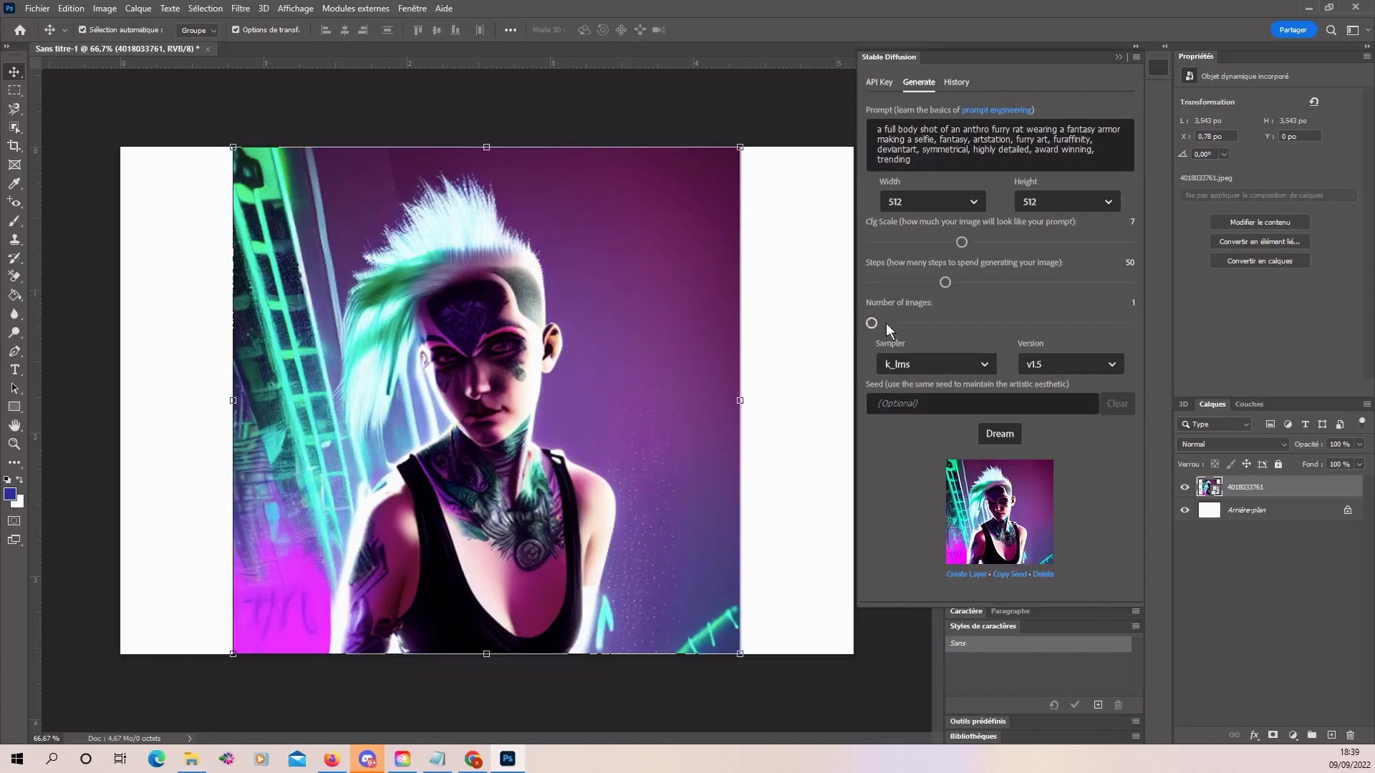
drag(872, 323, 904, 324)
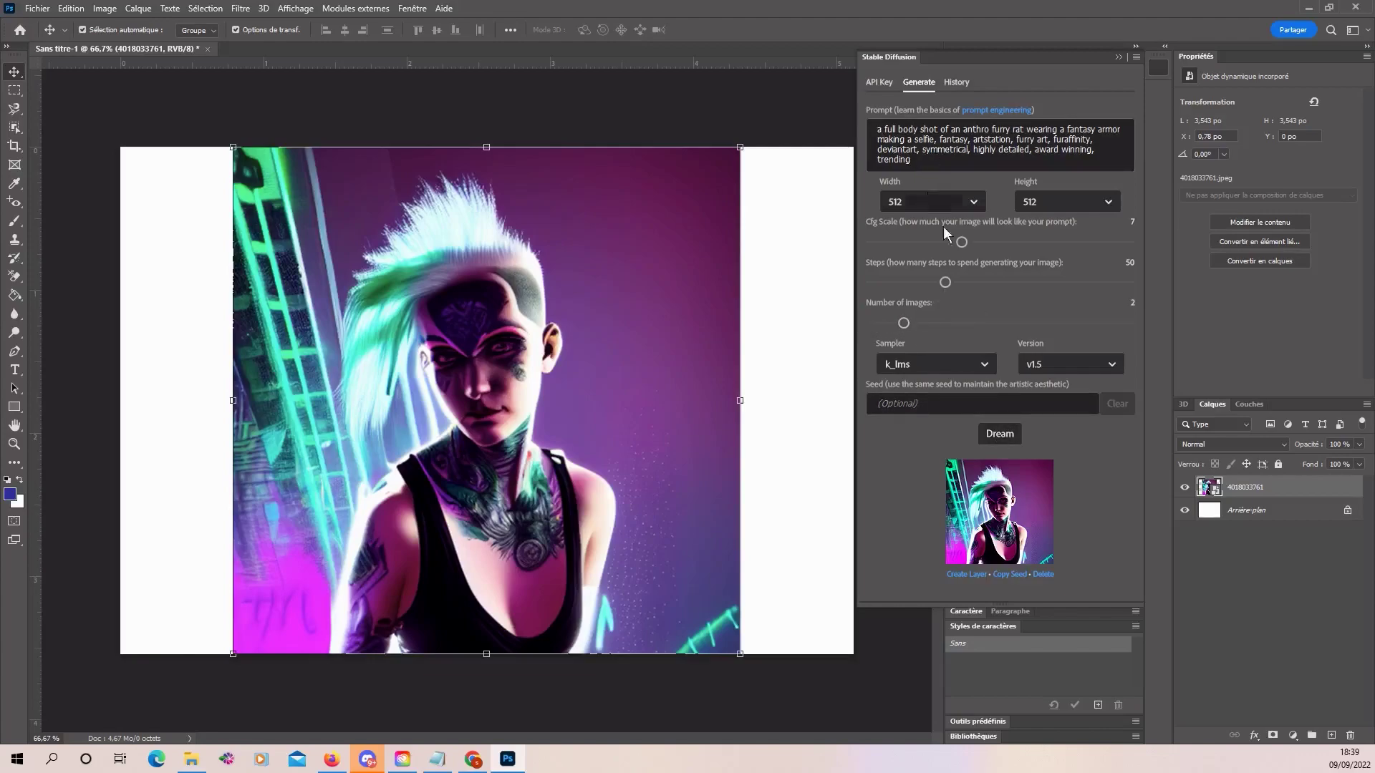
click(994, 437)
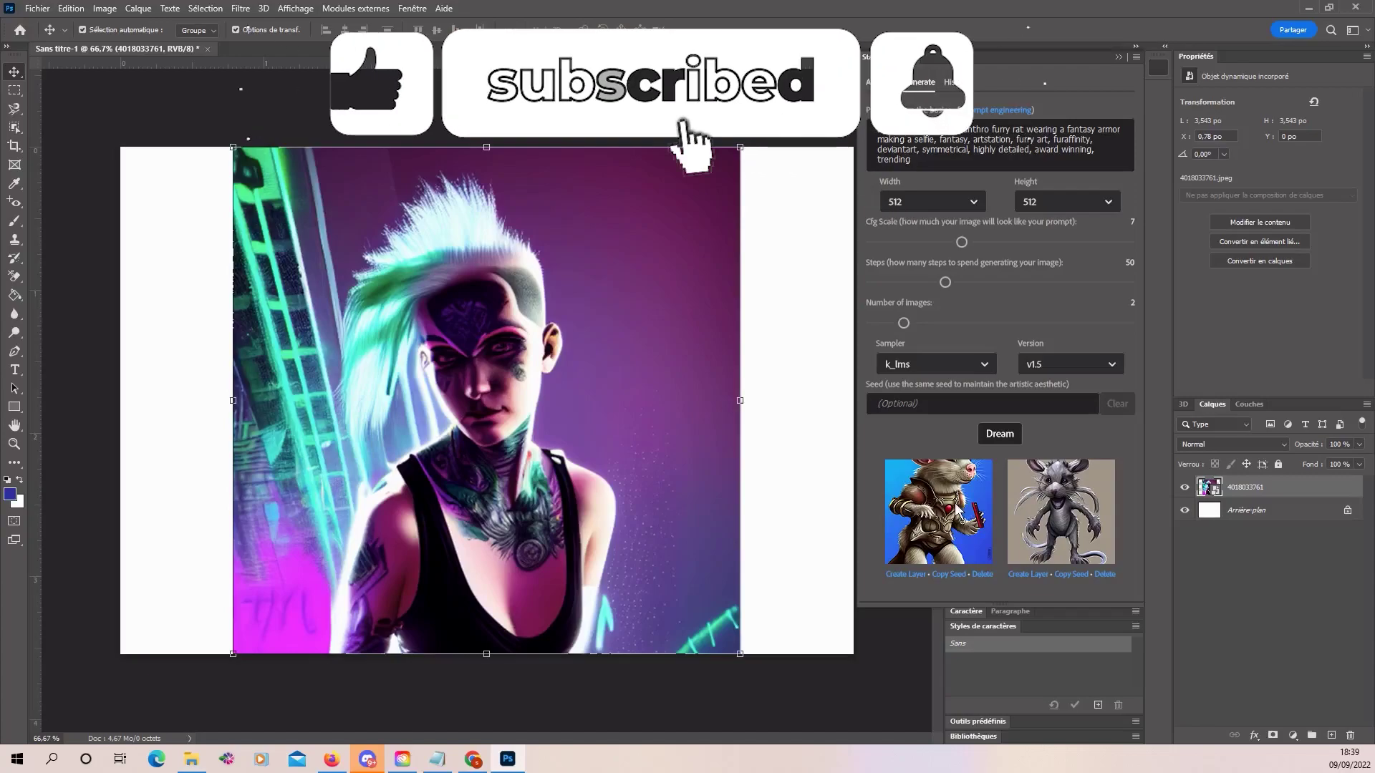
click(899, 573)
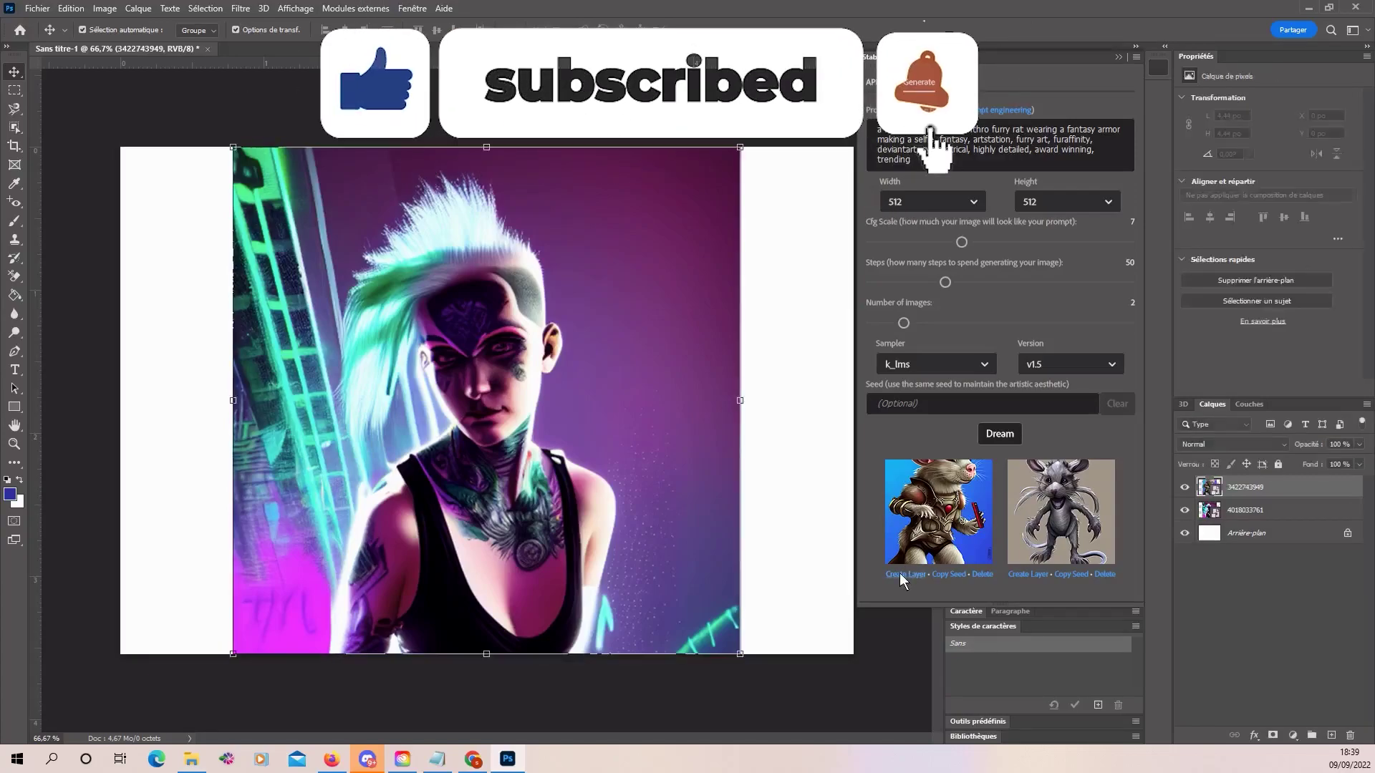
drag(566, 286, 566, 320)
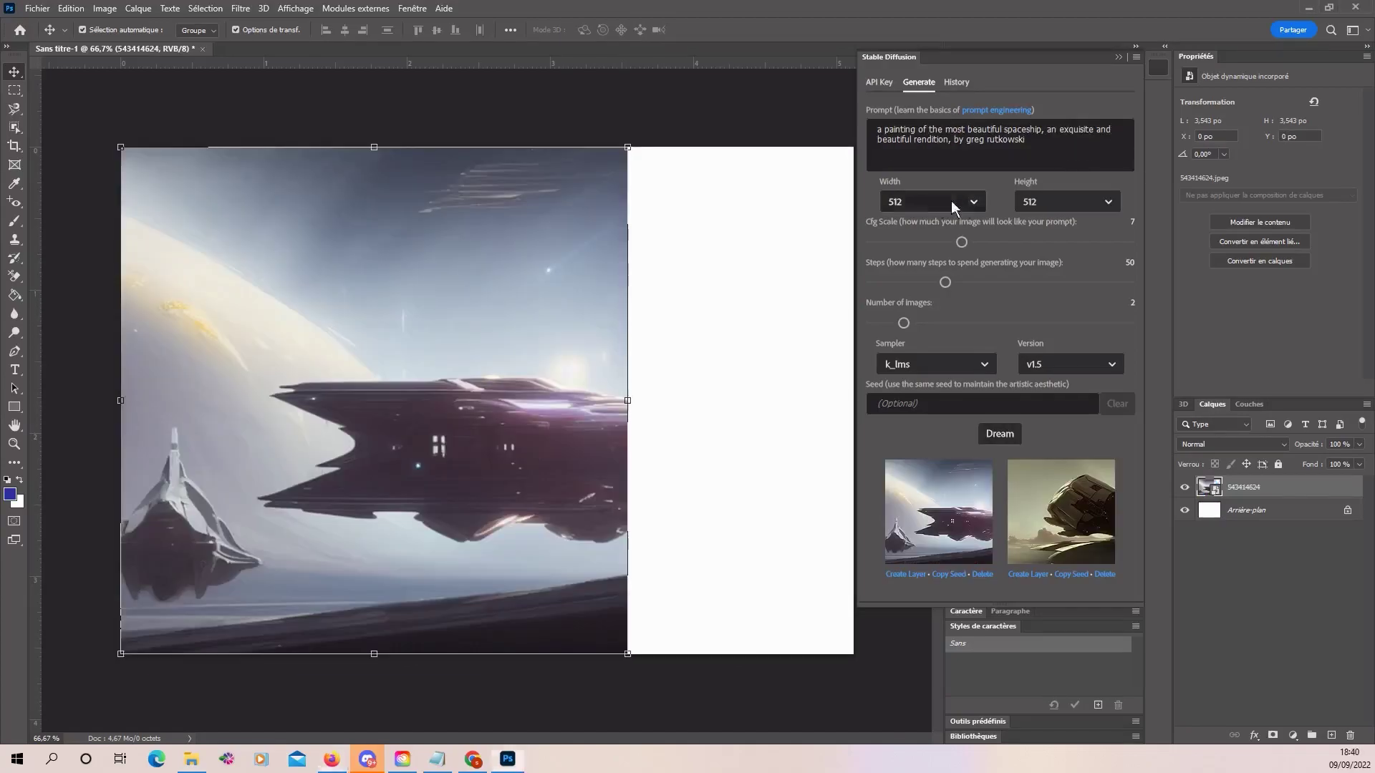
- Set the image width to 1024 and the height to 576 for the spaceship painting prompt and generate new images
click(973, 203)
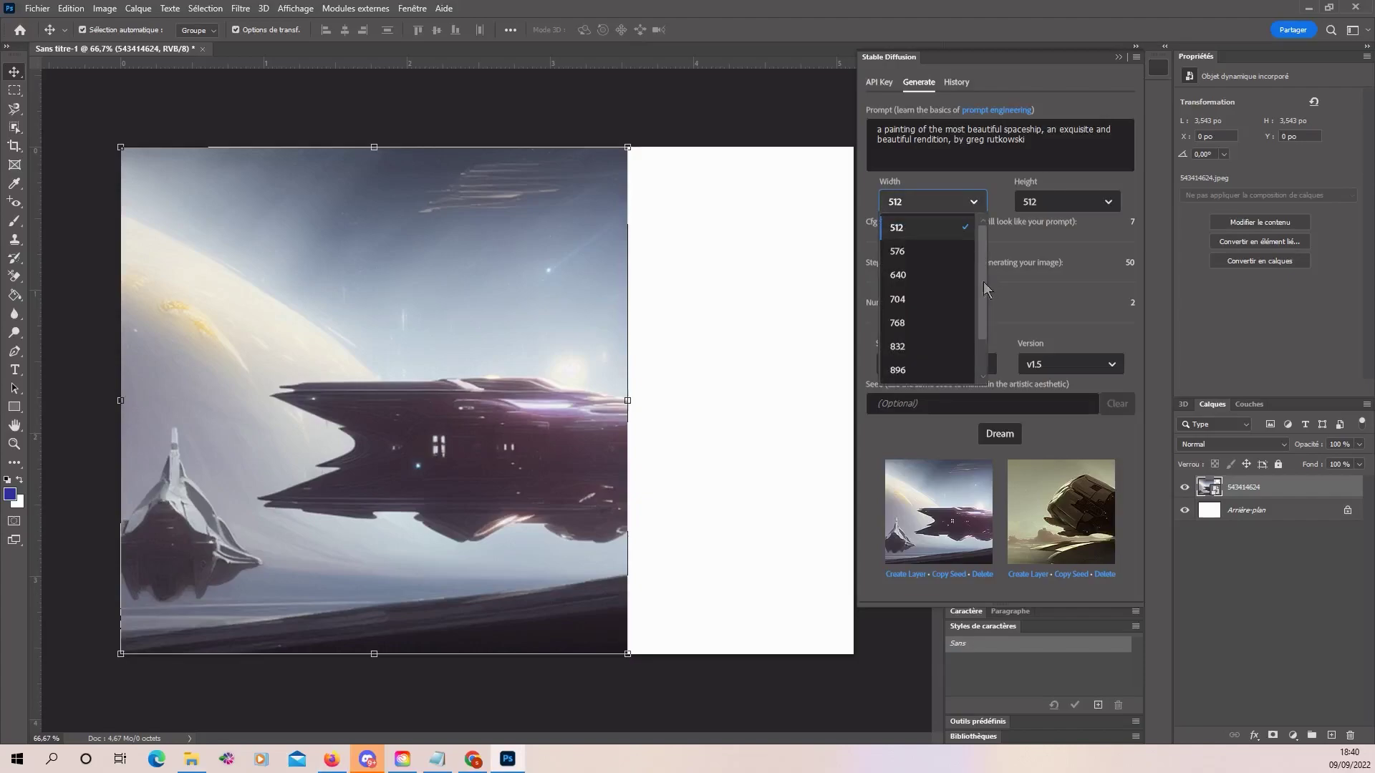
drag(982, 282, 984, 326)
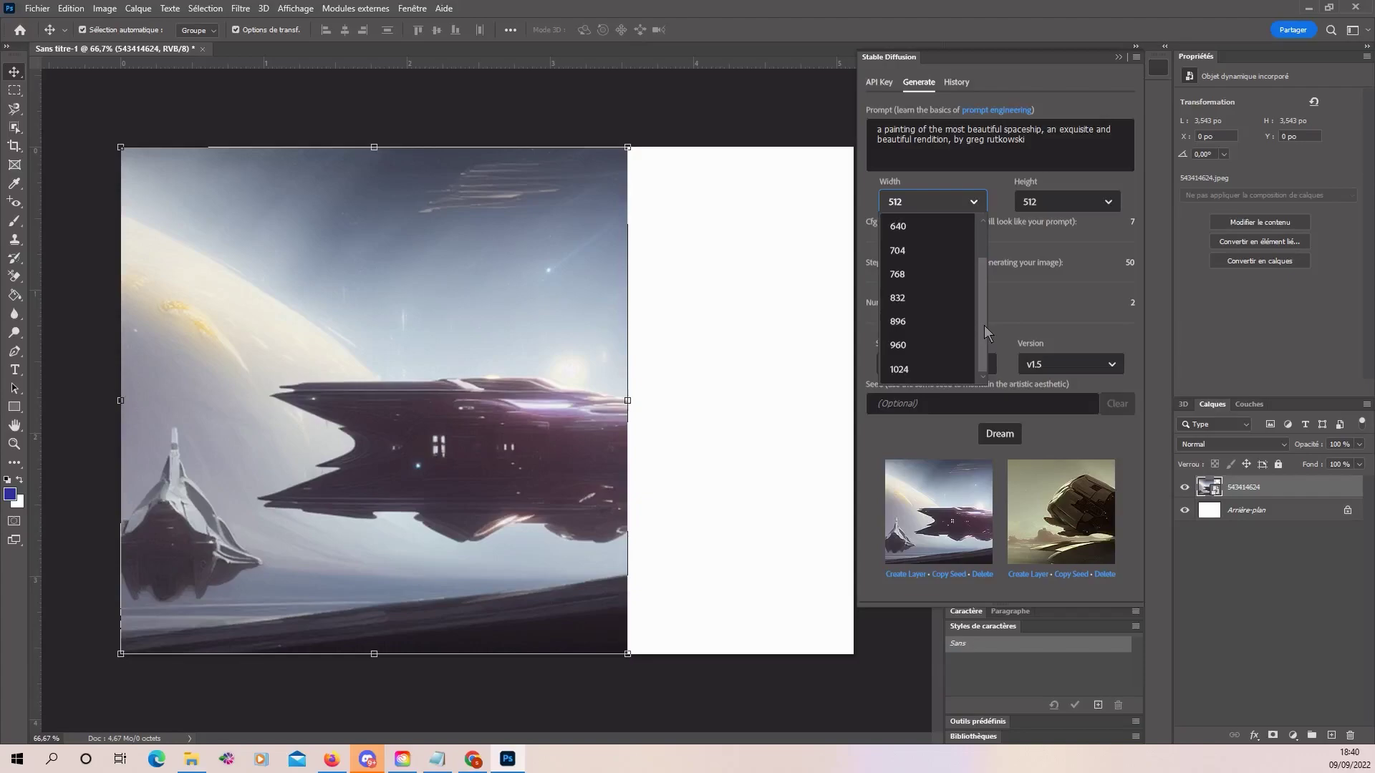
click(927, 363)
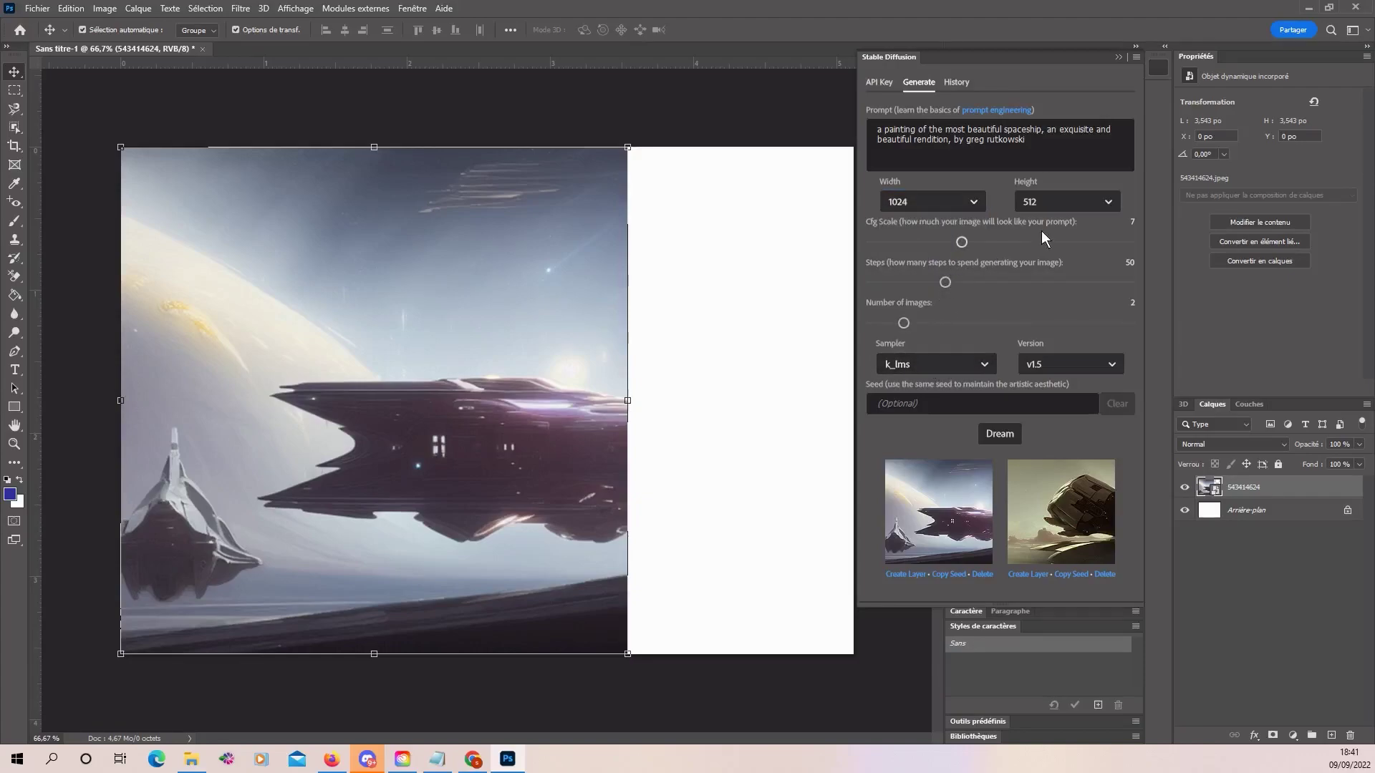
click(1108, 203)
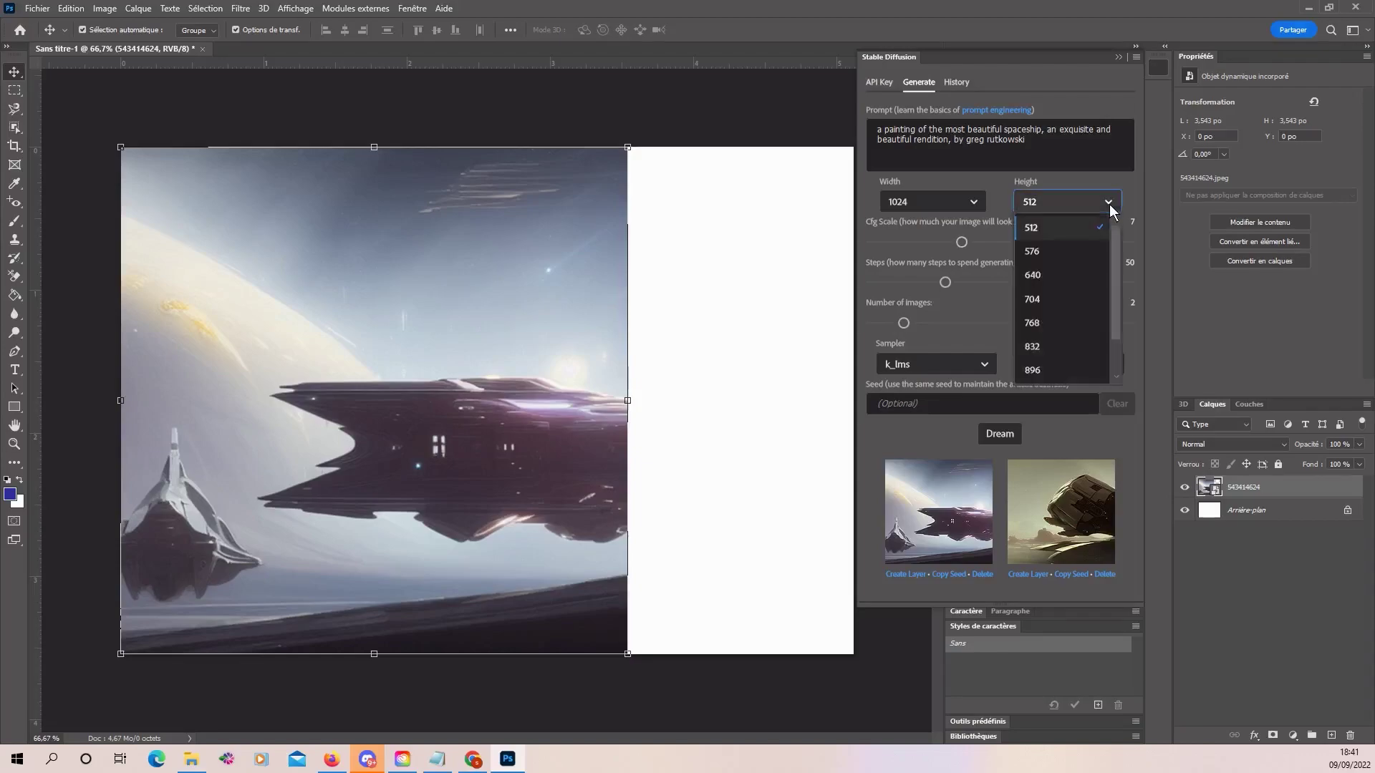
click(1087, 250)
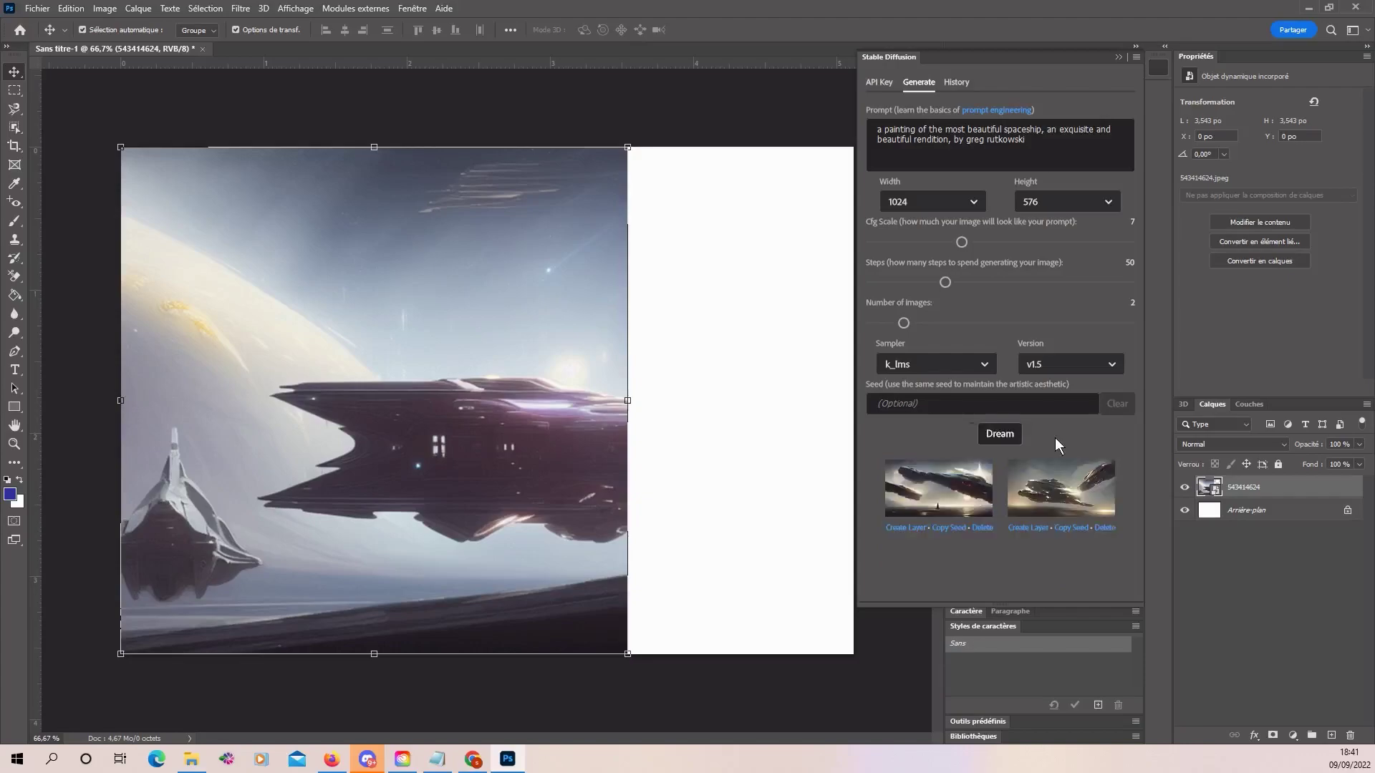
- Add both wide spaceship images as layers and shift the newest one slightly upward
click(901, 527)
click(1027, 528)
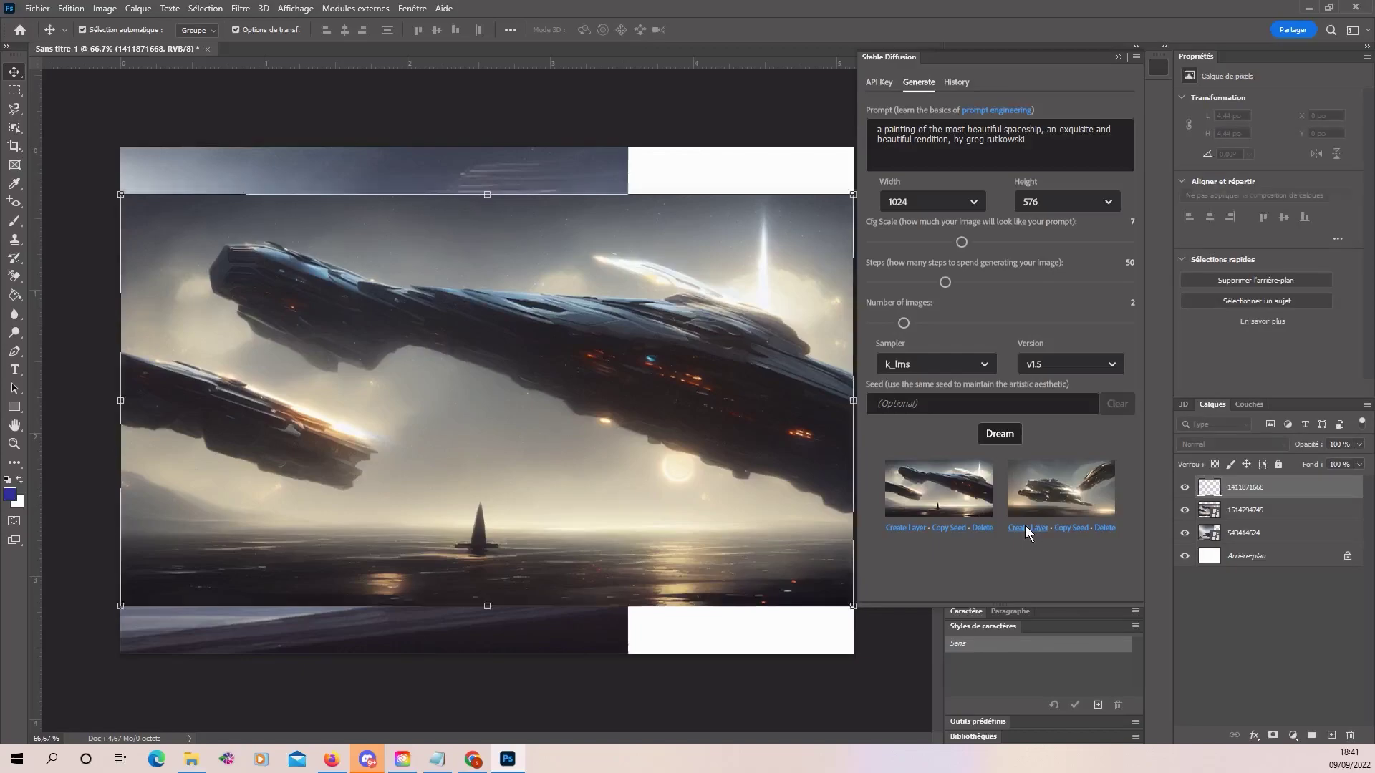
drag(694, 371, 688, 329)
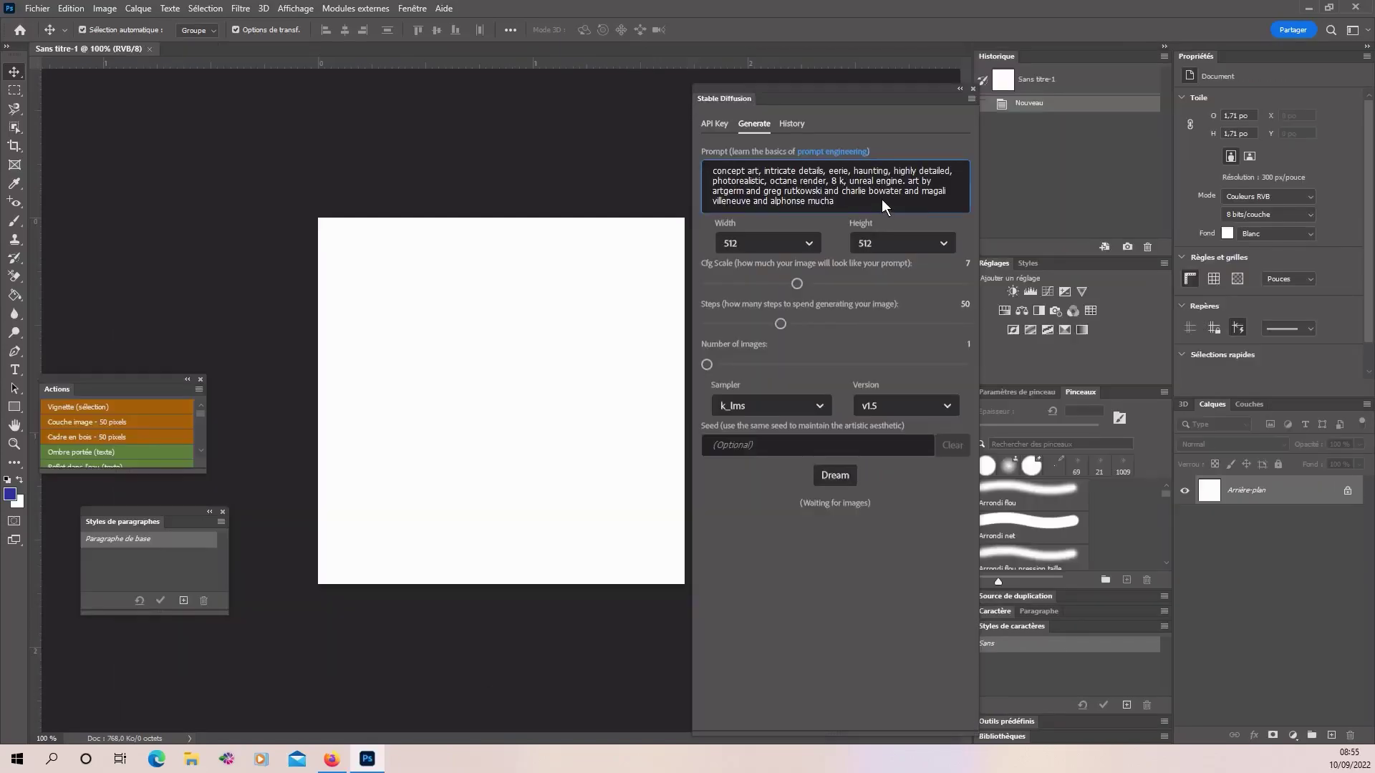
- Generate 2 images from the eerie concept art prompt with Cfg Scale 13 and add both as layers
drag(706, 364, 739, 365)
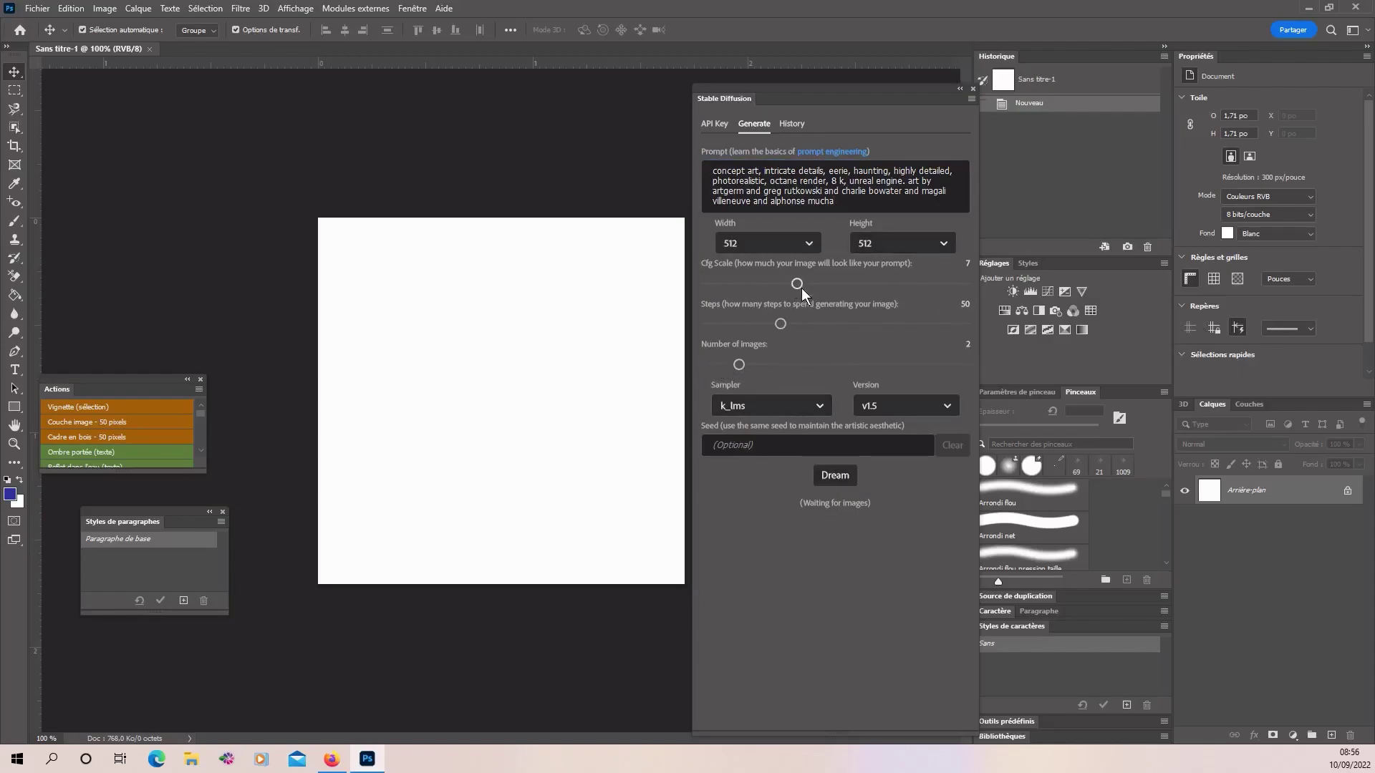
drag(797, 284, 874, 287)
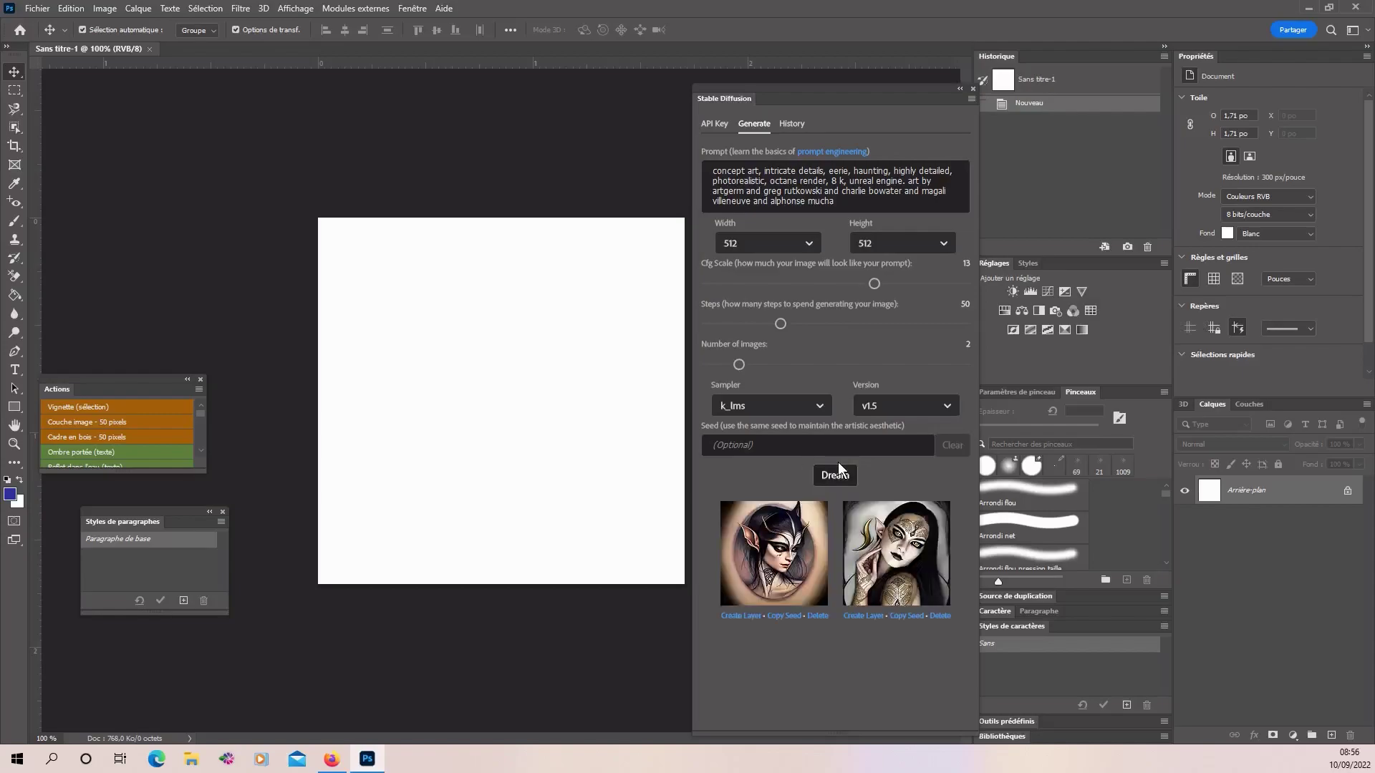
click(864, 616)
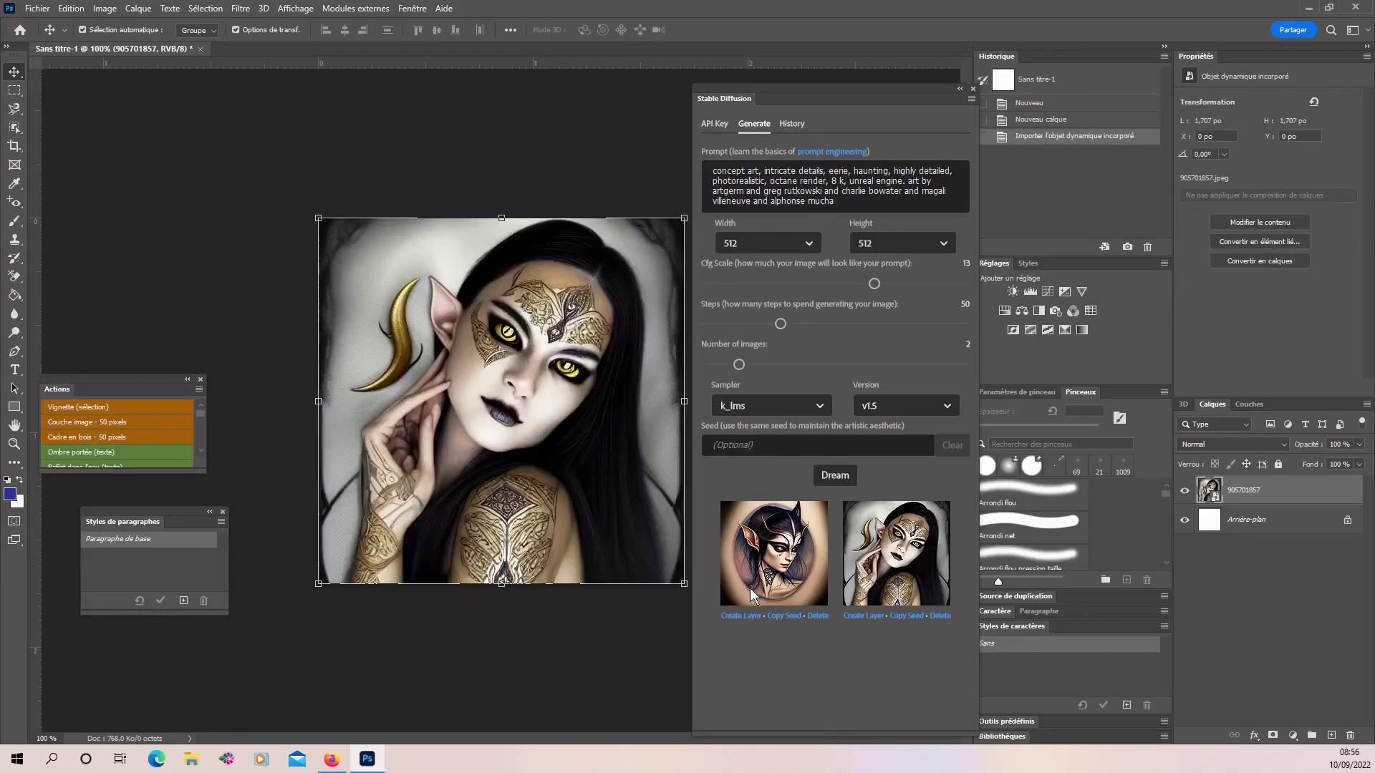
click(737, 616)
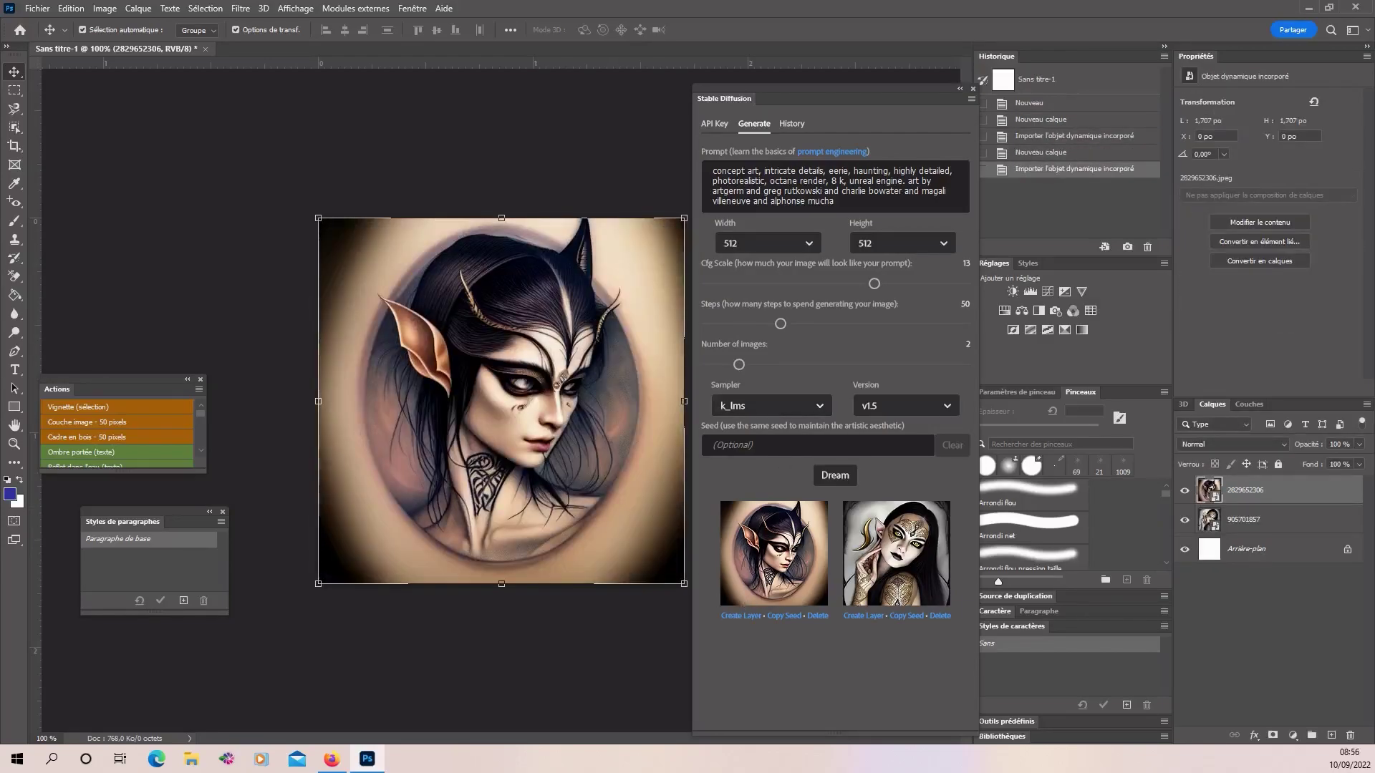
- Generate 2 images from the prompt "Groot in the galaxy" with Cfg Scale 7 and add both as layers
click(332, 759)
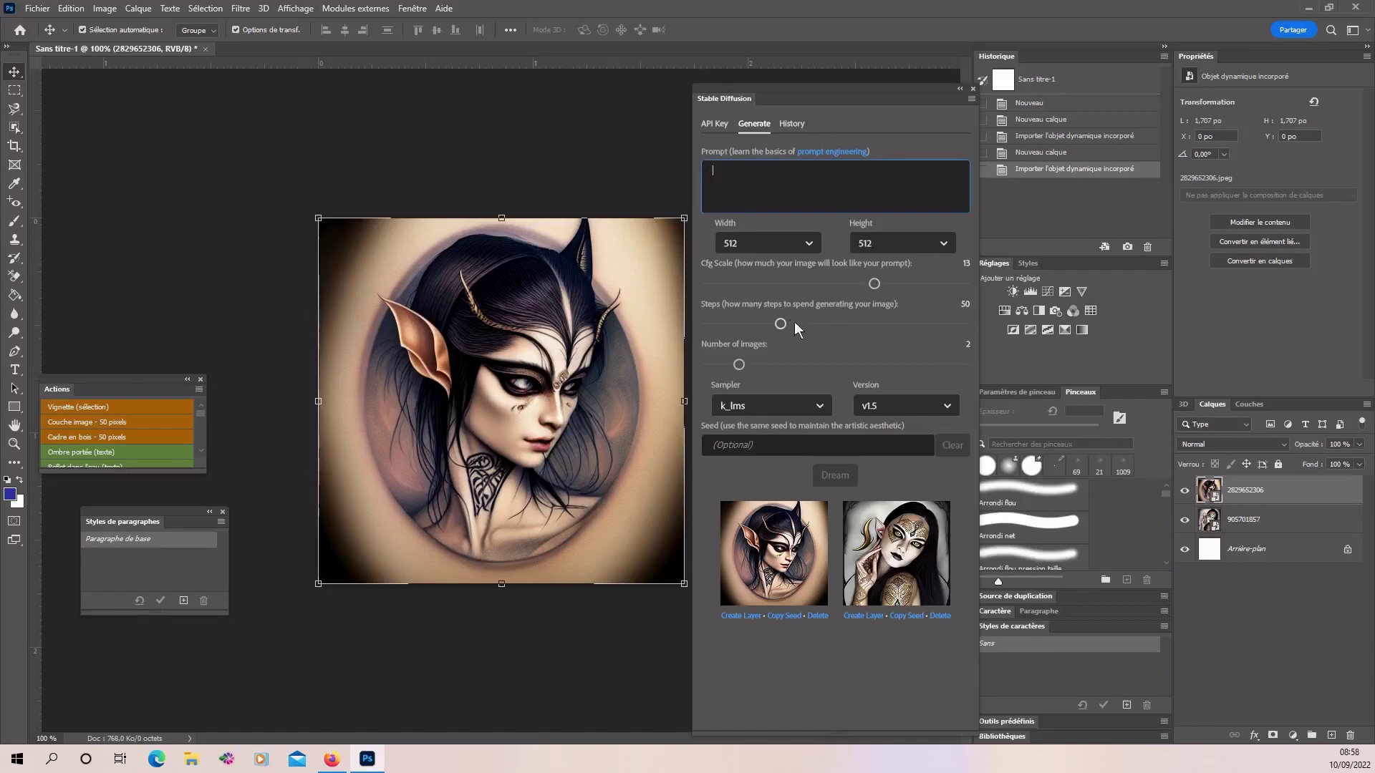
drag(875, 284, 797, 283)
click(820, 171)
text(Groot )
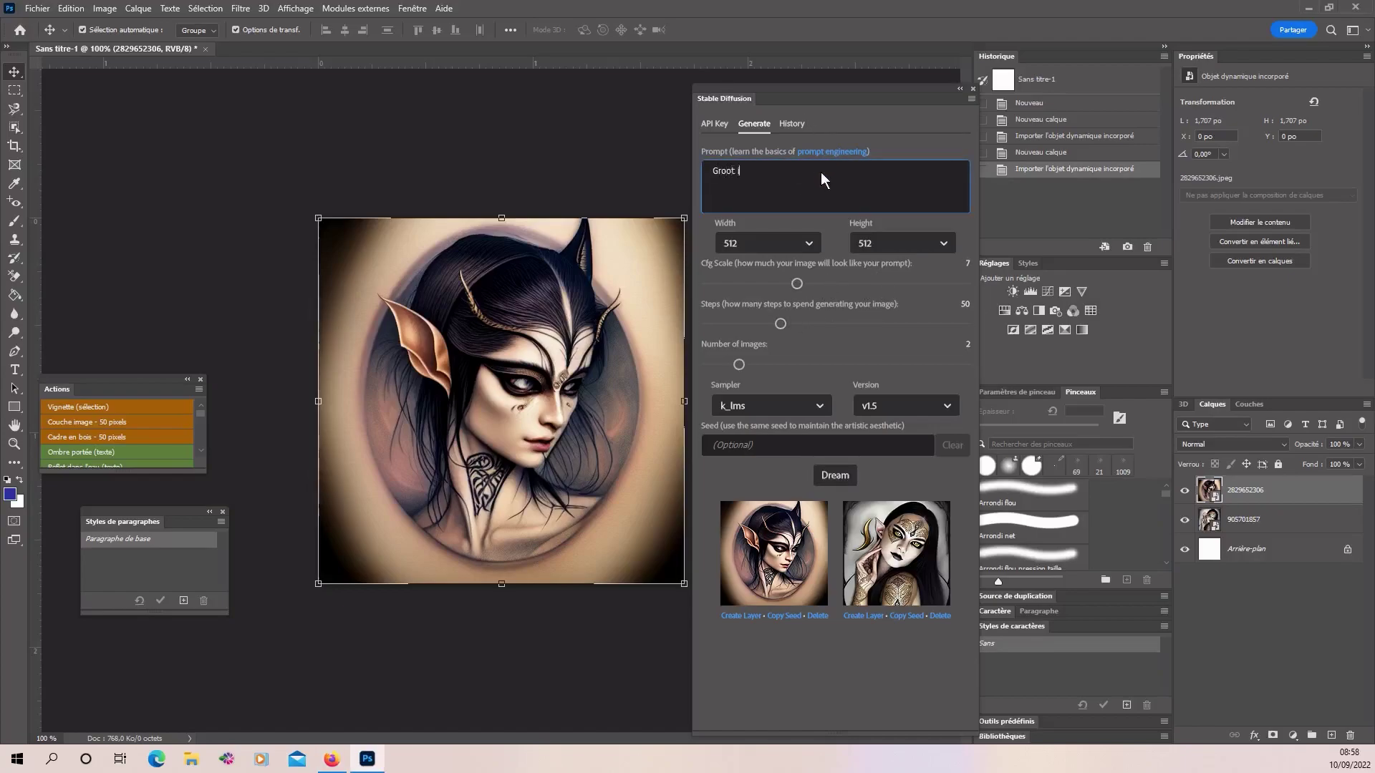
text(in the galaxy)
click(819, 475)
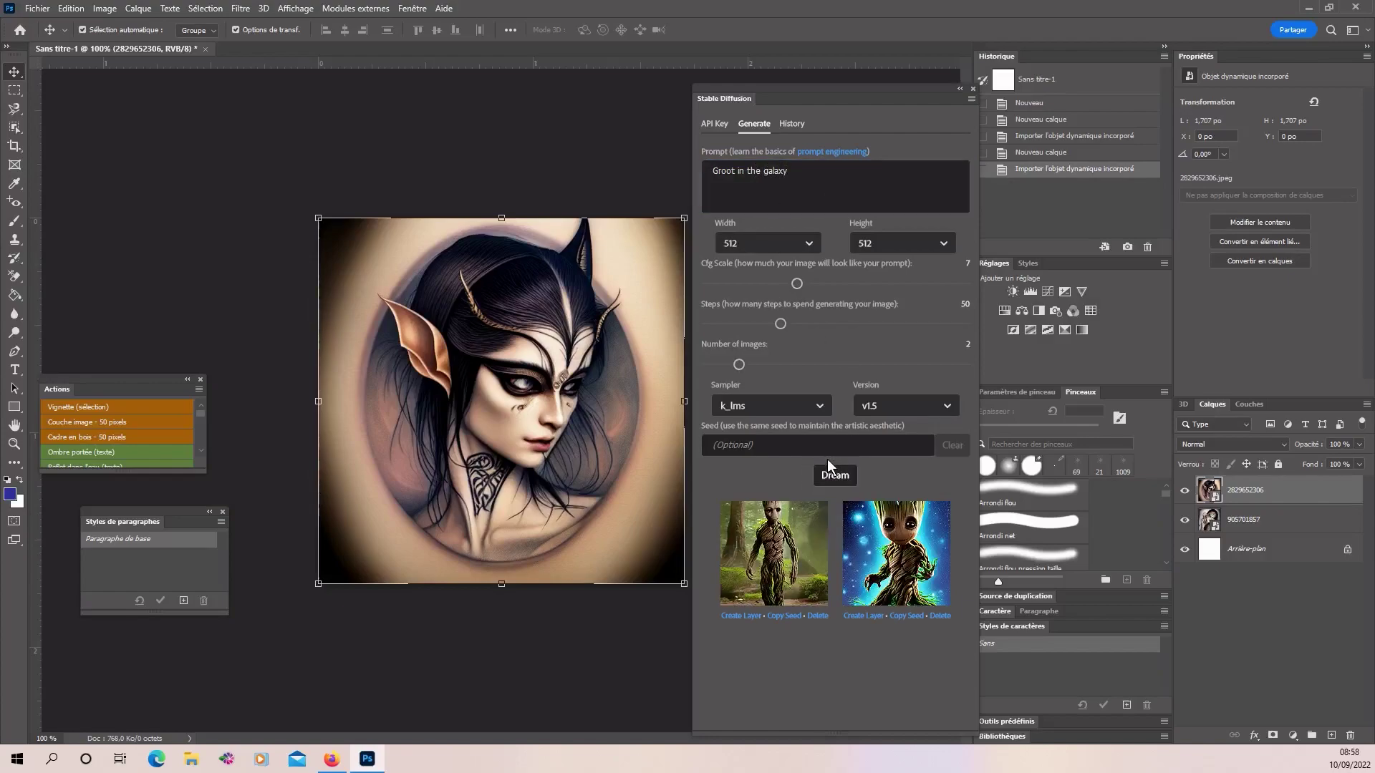
click(850, 616)
click(731, 615)
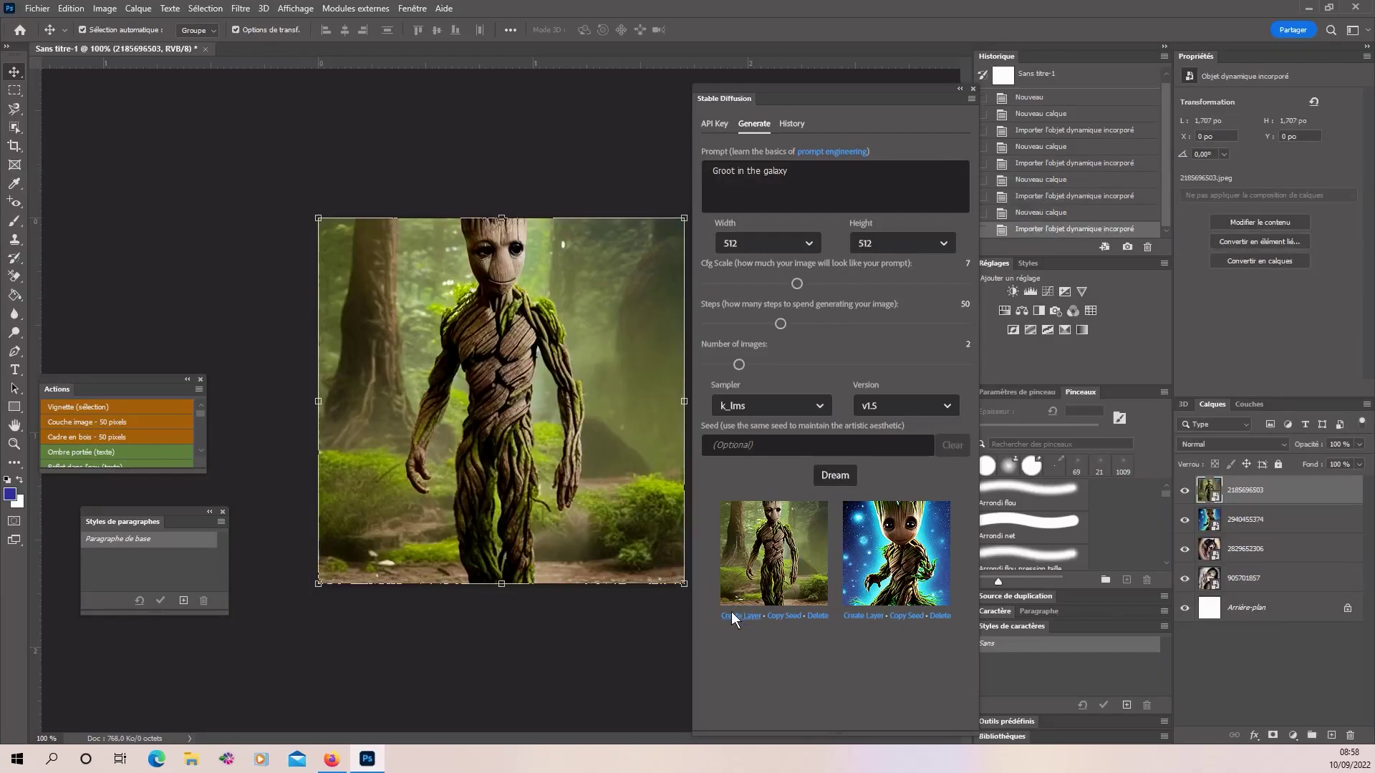
- Generate 2 images from the prompt "Totoro eating an apple" and add both as layers
click(828, 476)
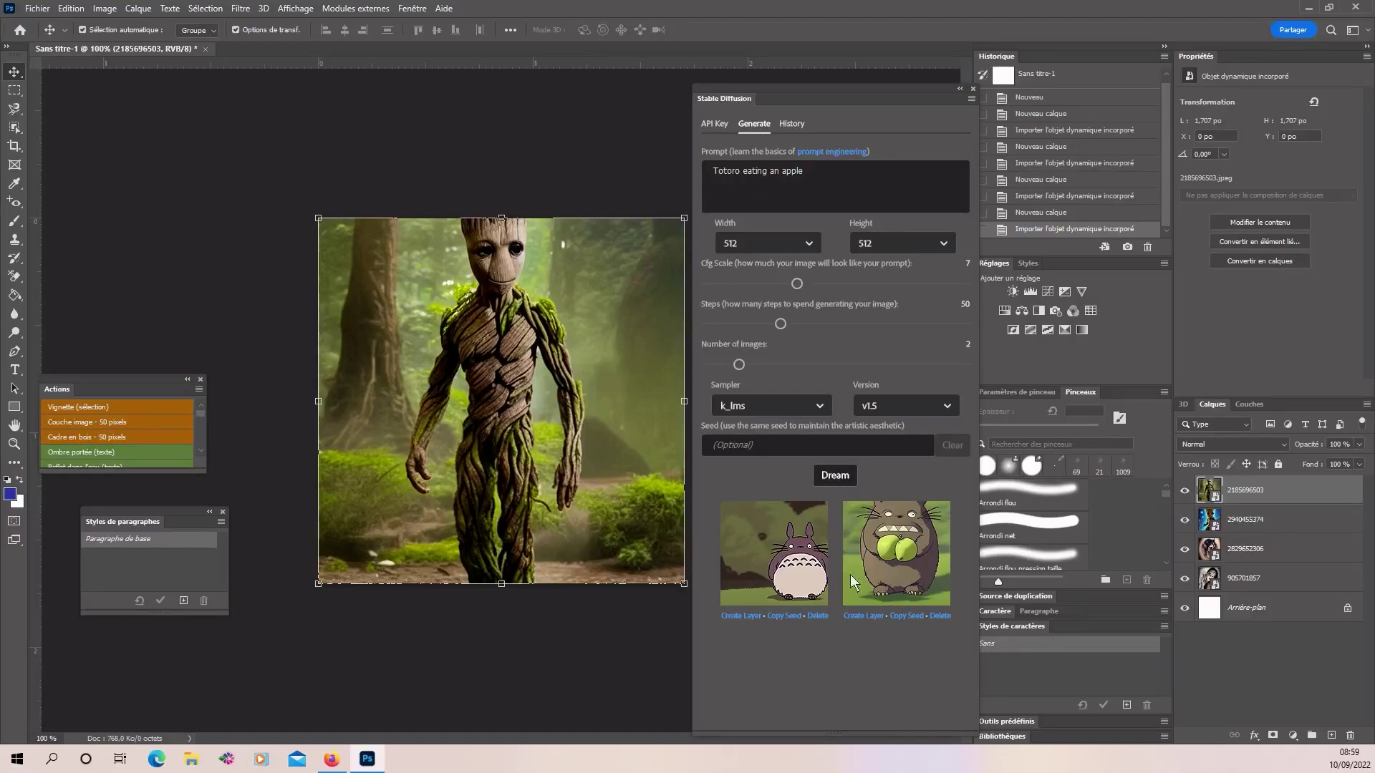
click(743, 615)
click(880, 614)
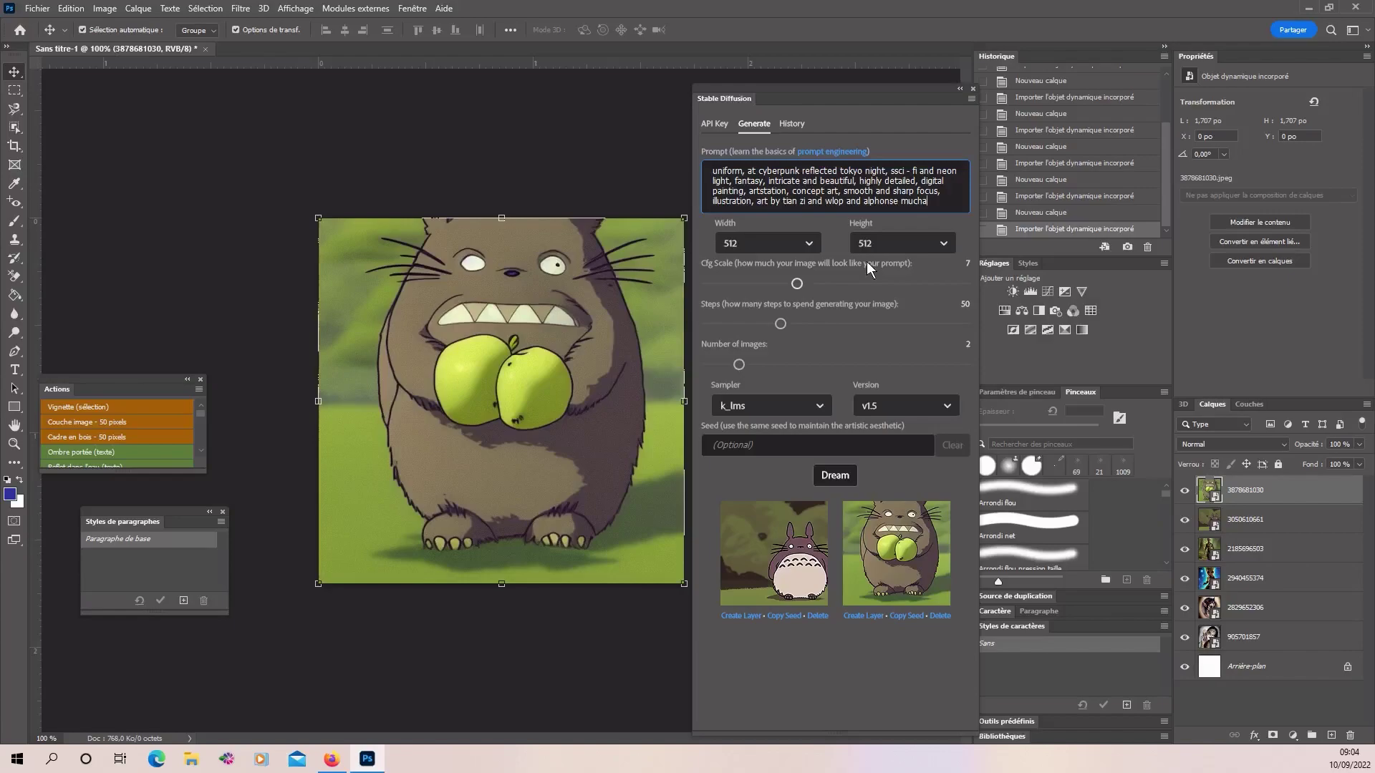
- Generate 2 images from the cyberpunk reflected Tokyo night prompt and add both as layers
click(835, 476)
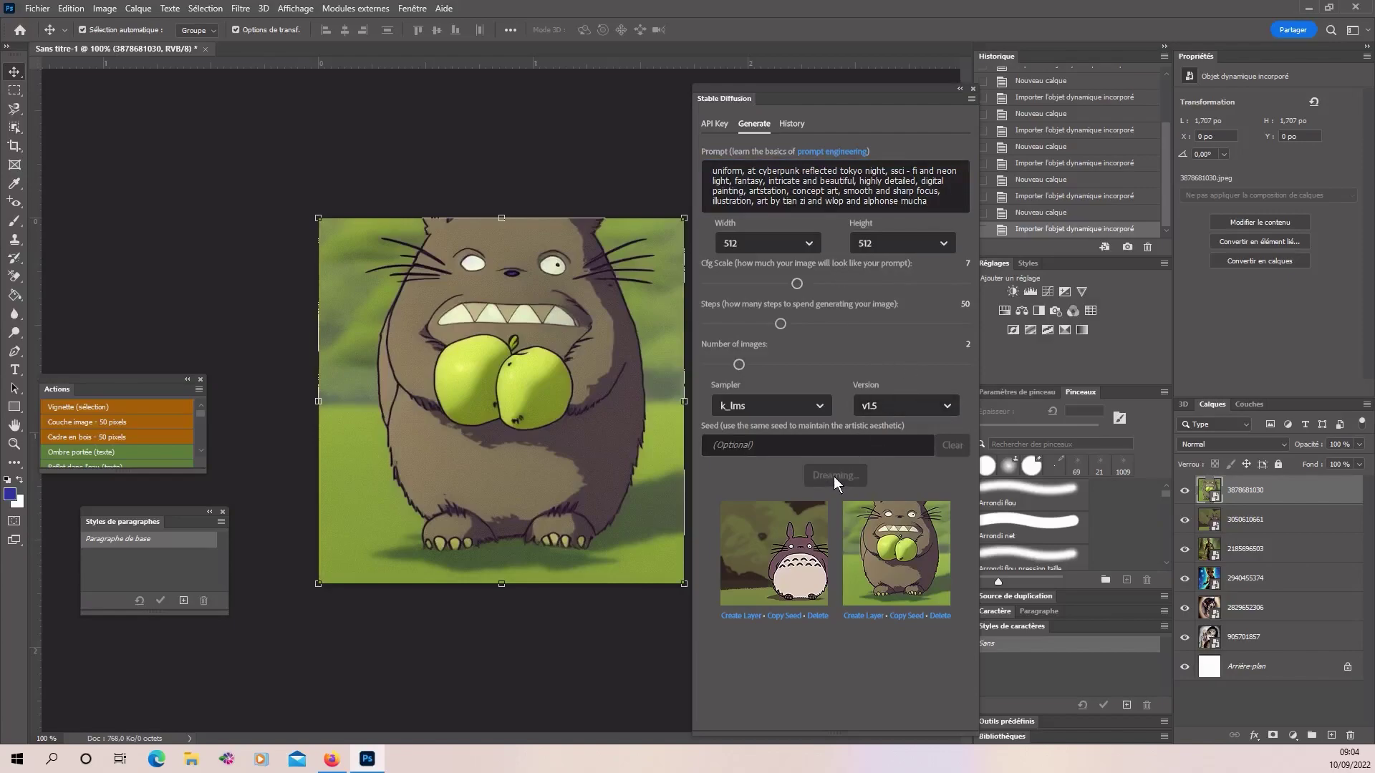
click(850, 616)
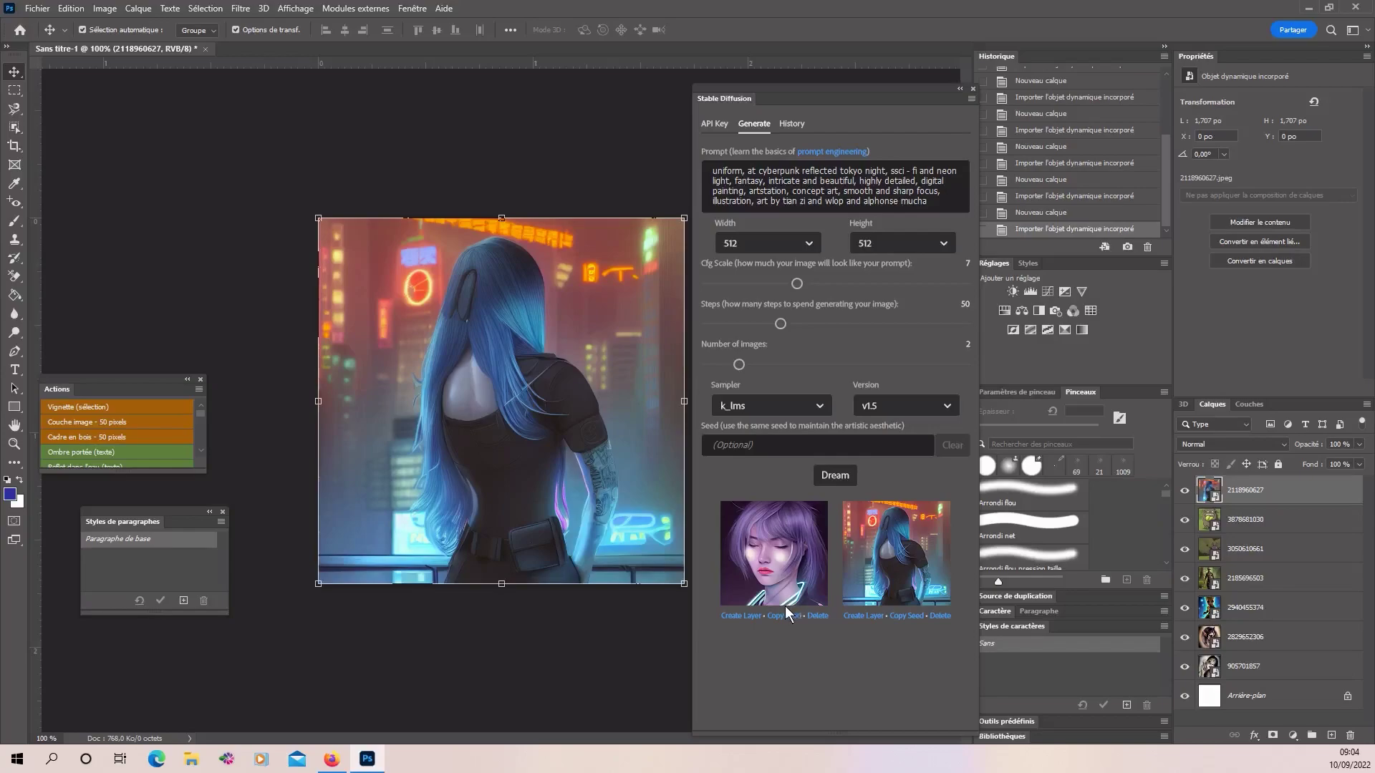
click(730, 616)
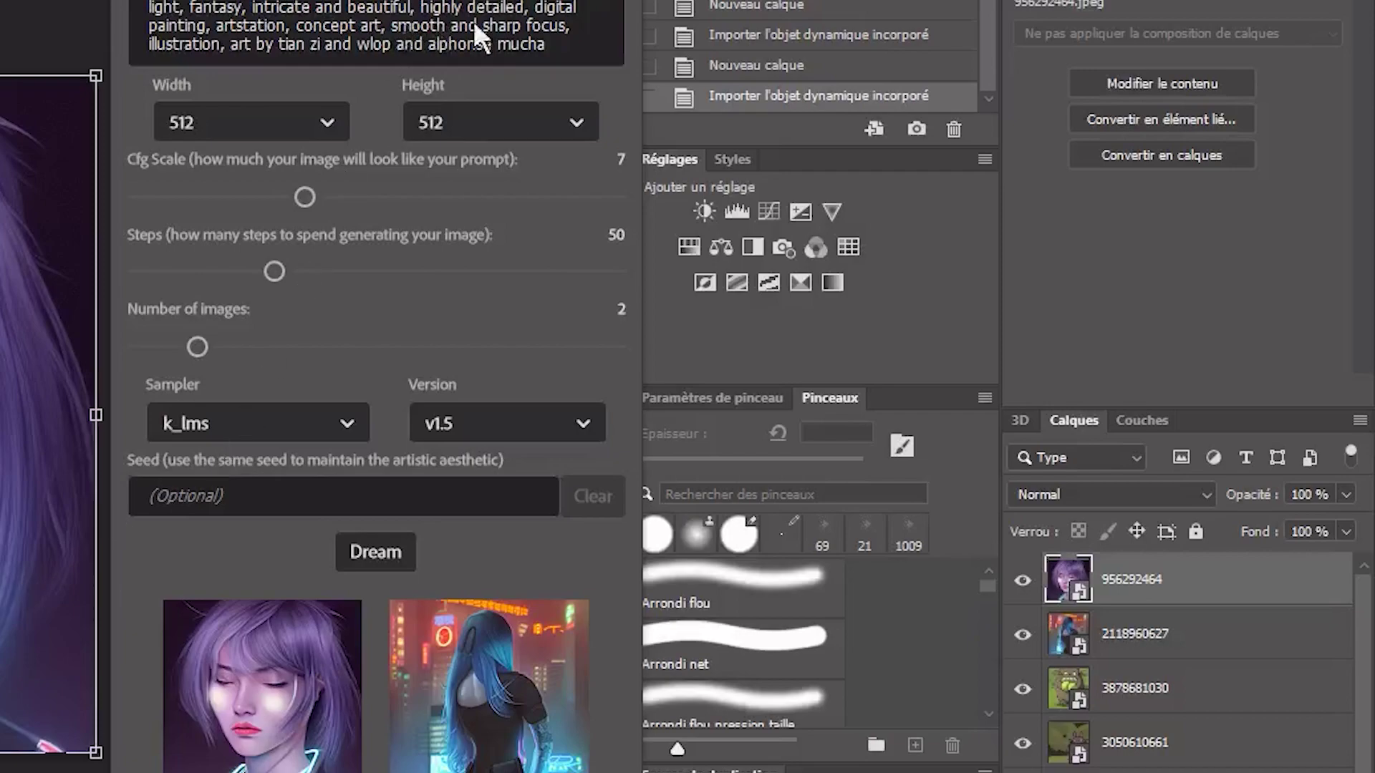
- Clear the whole cyberpunk Tokyo night portrait text from the prompt
double_click(264, 14)
key(Up)
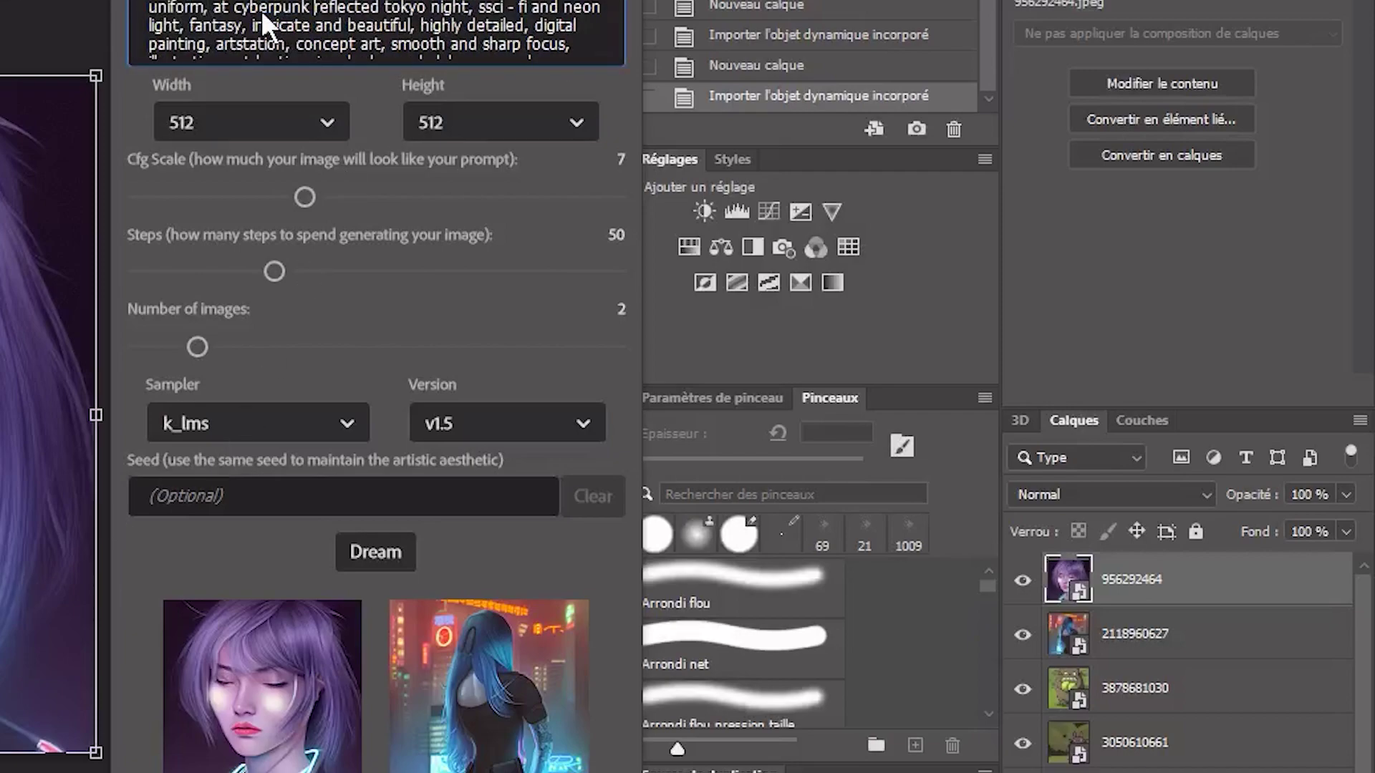
key(Delete)
key(Delete)
key(Delete)
key(Delete)
key(Delete)
key(Delete)
key(Delete)
key(Delete)
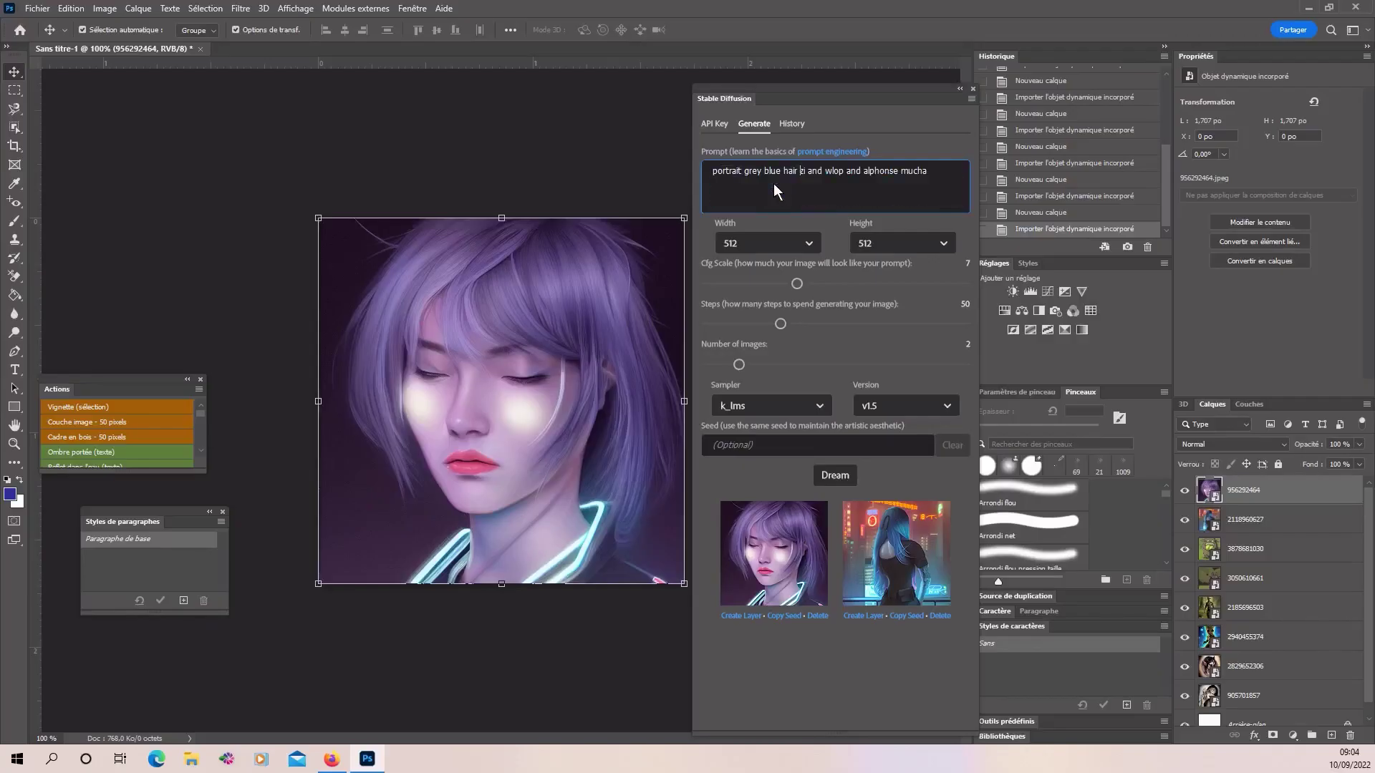
drag(943, 169, 423, 118)
key(Delete)
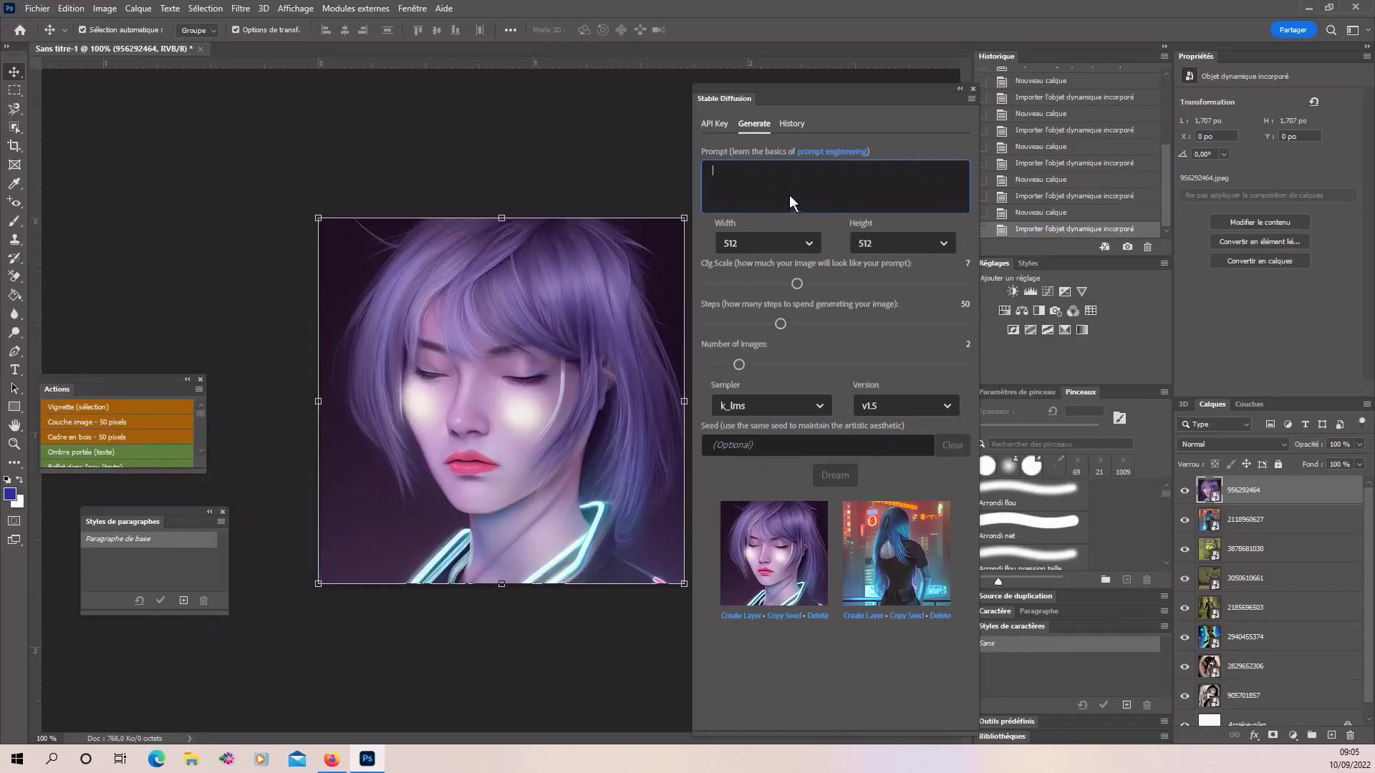
- Generate 2 images from the detailed Margot Robbie Neon Operator Girl portrait prompt with traditional Japanese ornaments and add both as layers
text(traditional Japanese ornaments by Ismail inceoglu dragan bibin hans thoma greg rutkowski Alexandros Pyromallis Nekro Rene Maritte Illustrated, Perfect face, fine details, realistic shaded, fine-face, pretty face)
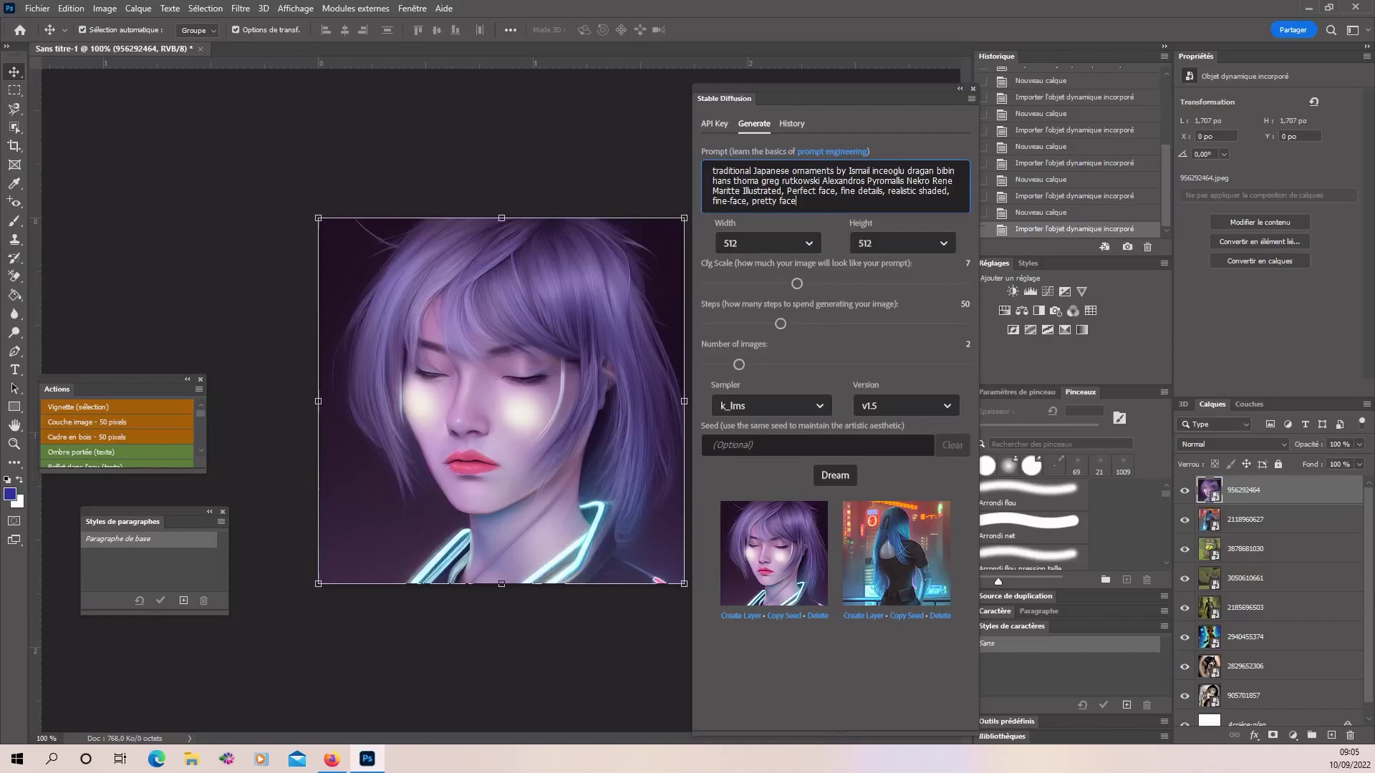
drag(802, 208, 668, 153)
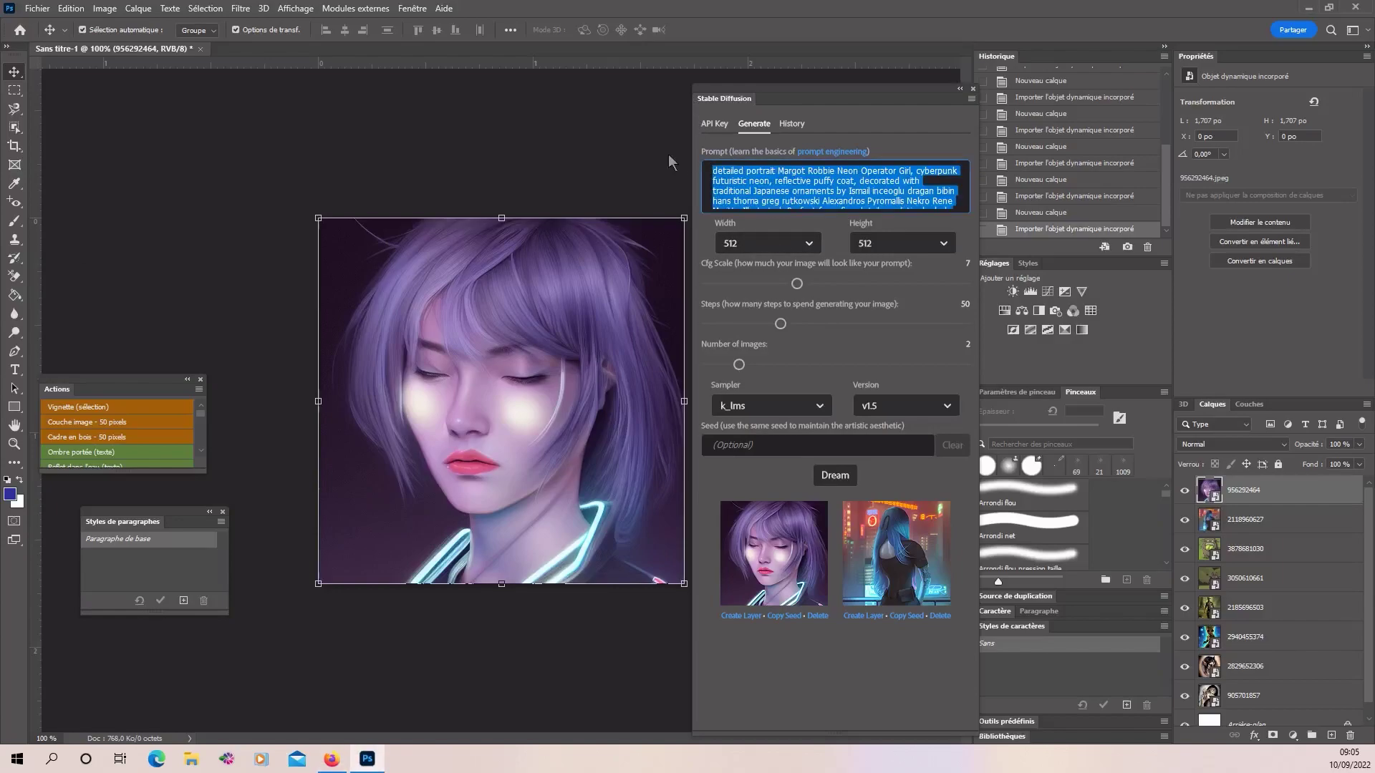
click(831, 474)
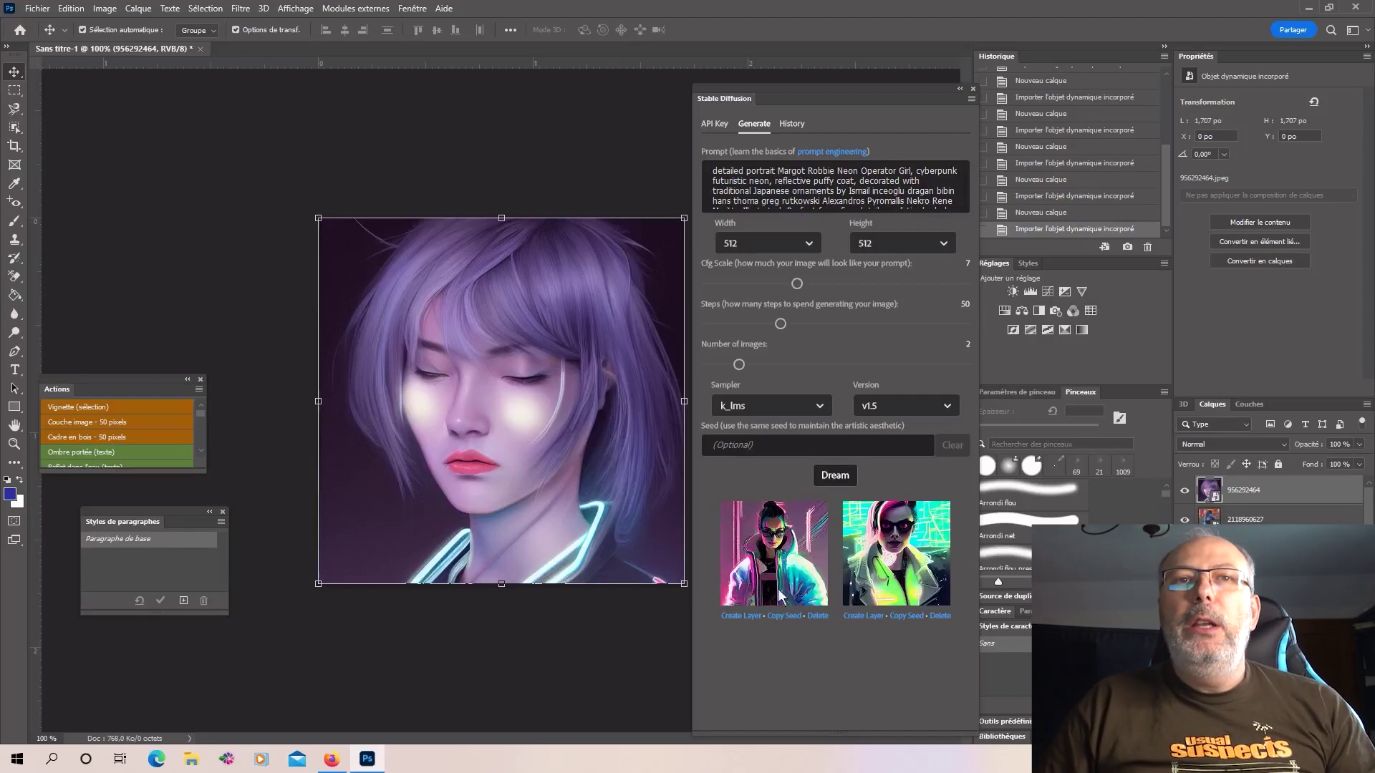
click(852, 616)
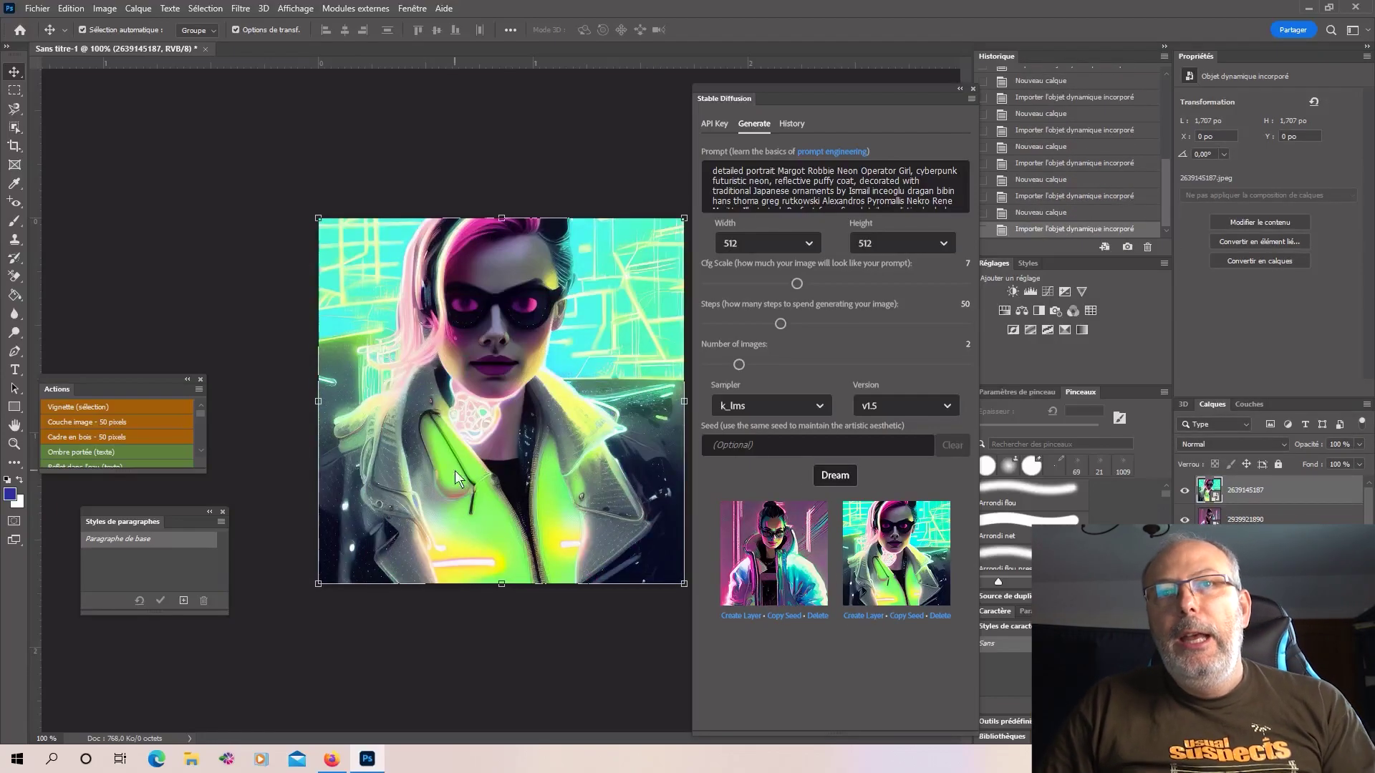